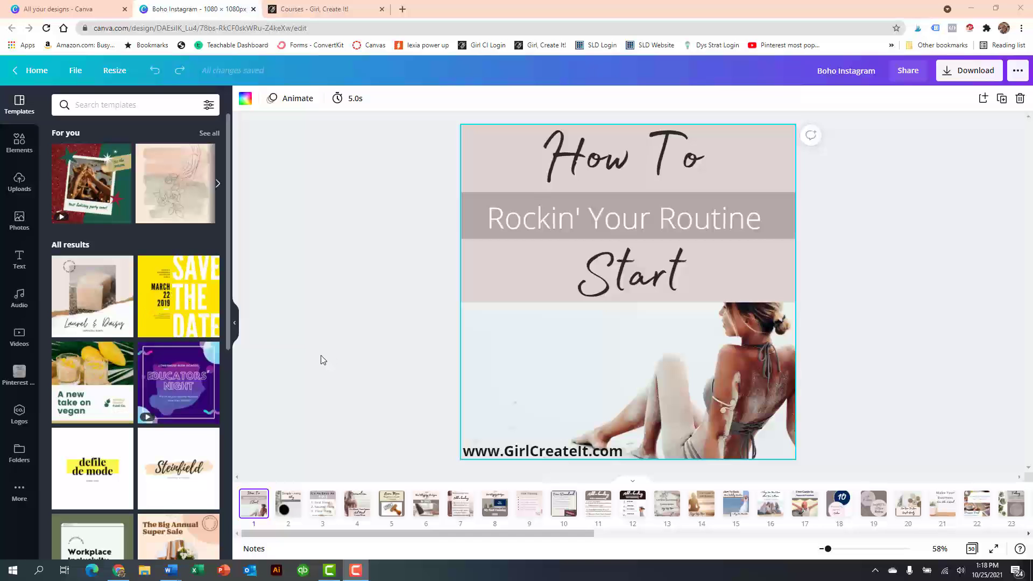
# - Delete the word "To" in the page 1 heading and retype it so the heading reads "How To"
pyautogui.click(628, 165)
pyautogui.click(322, 101)
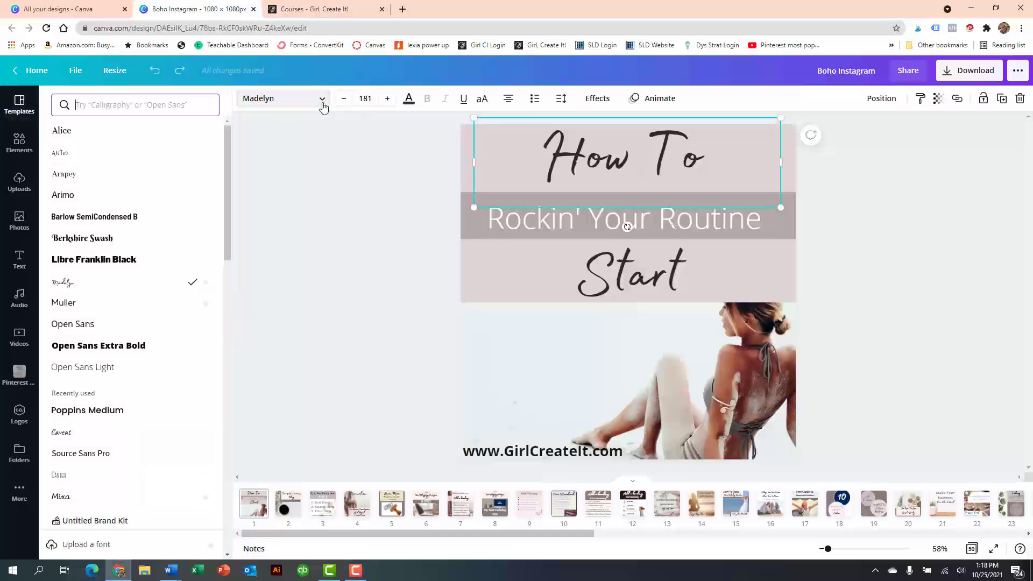
pyautogui.doubleClick(638, 163)
pyautogui.press('Delete')
pyautogui.press('Delete')
pyautogui.press('Delete')
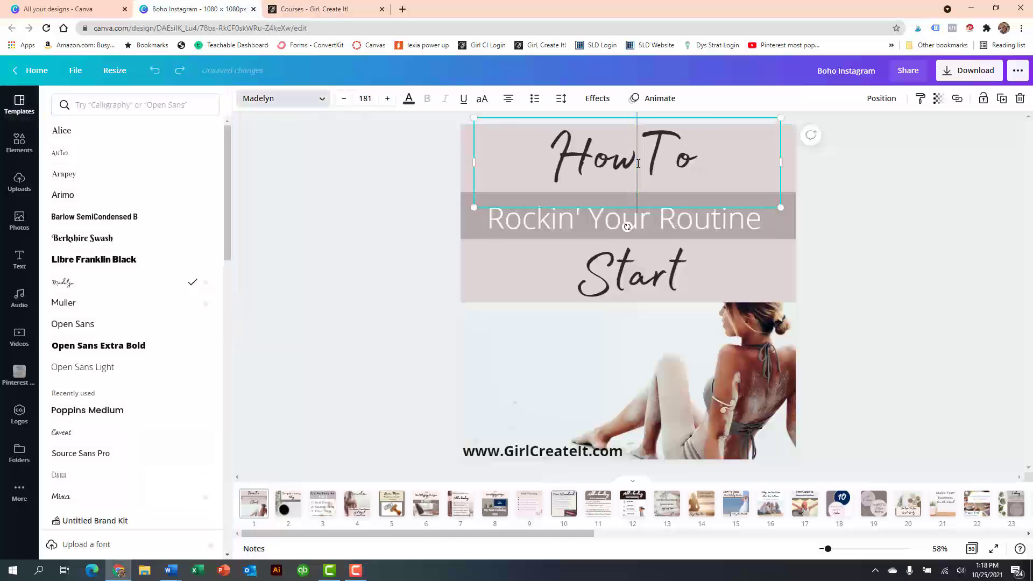
pyautogui.write('Tjo')
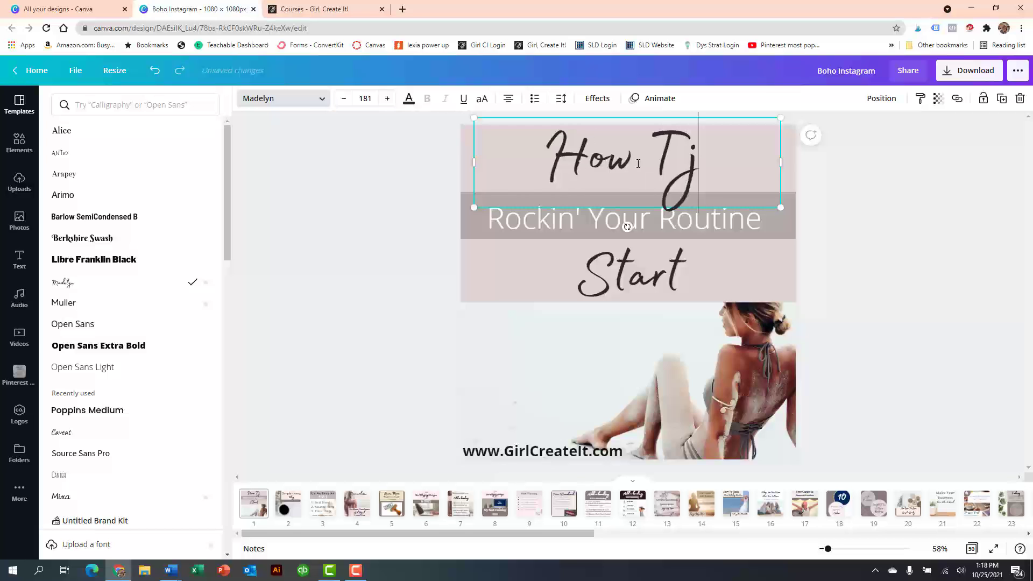
pyautogui.press('BackSpace')
pyautogui.press('BackSpace')
pyautogui.write('o')
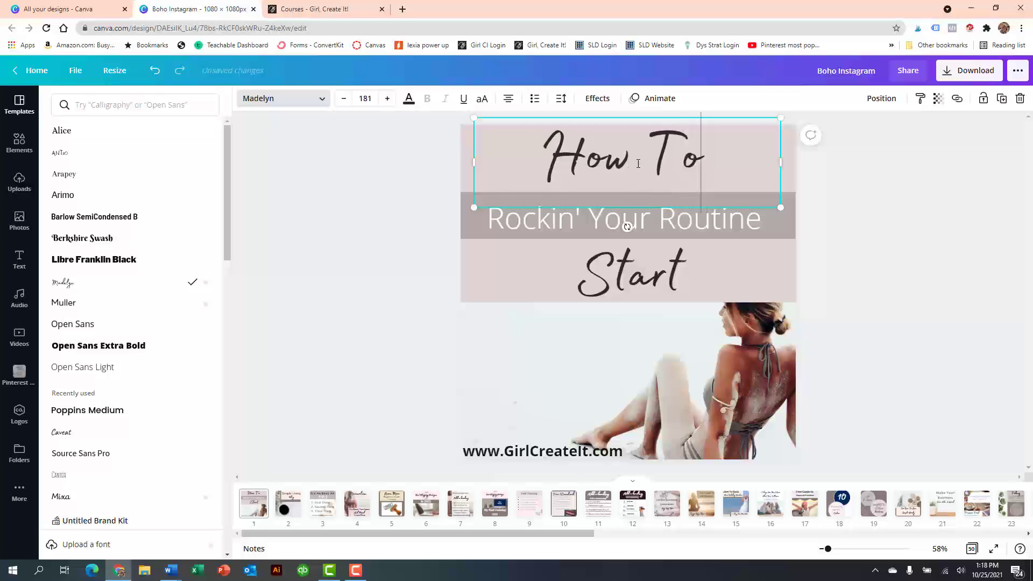
# - Try the fonts Open Sans, Poppins Medium and Caveat on the "How To" heading
pyautogui.click(323, 98)
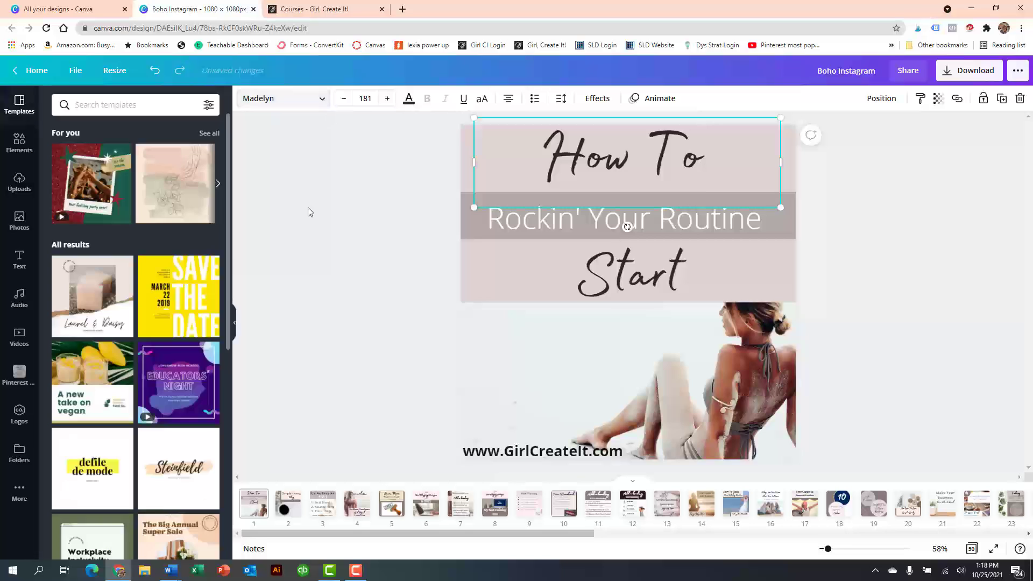
pyautogui.click(322, 100)
pyautogui.click(85, 326)
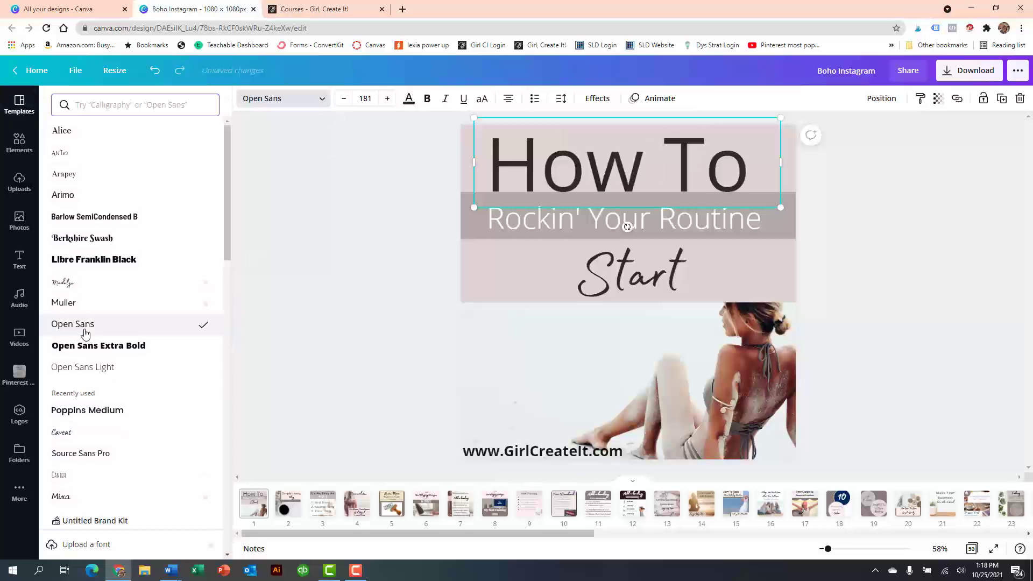
pyautogui.click(62, 411)
pyautogui.click(60, 434)
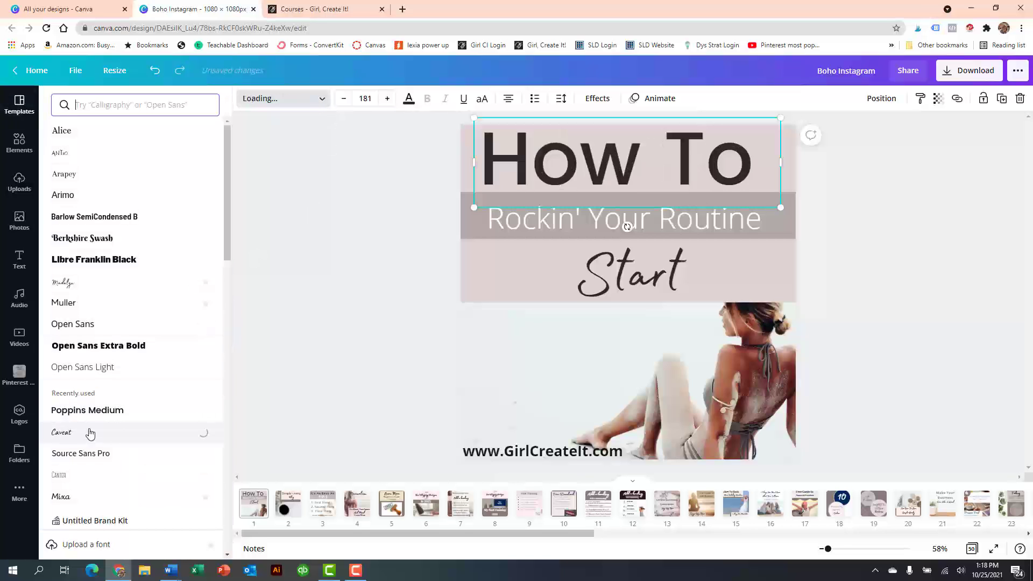
# - Undo the font changes and the retyping of the "How To" heading
pyautogui.click(155, 71)
pyautogui.click(155, 70)
pyautogui.click(156, 70)
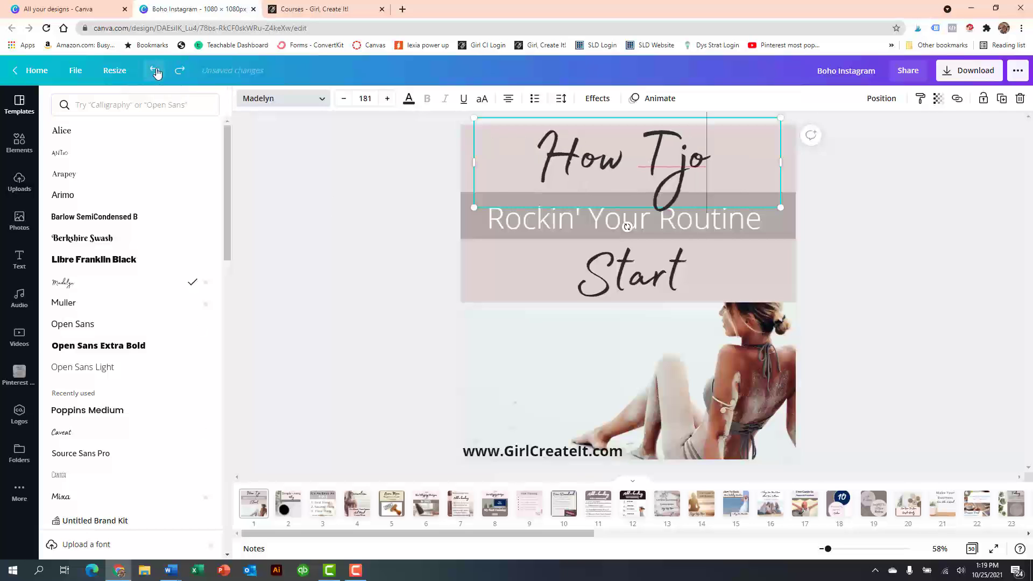
pyautogui.click(155, 70)
pyautogui.click(155, 70)
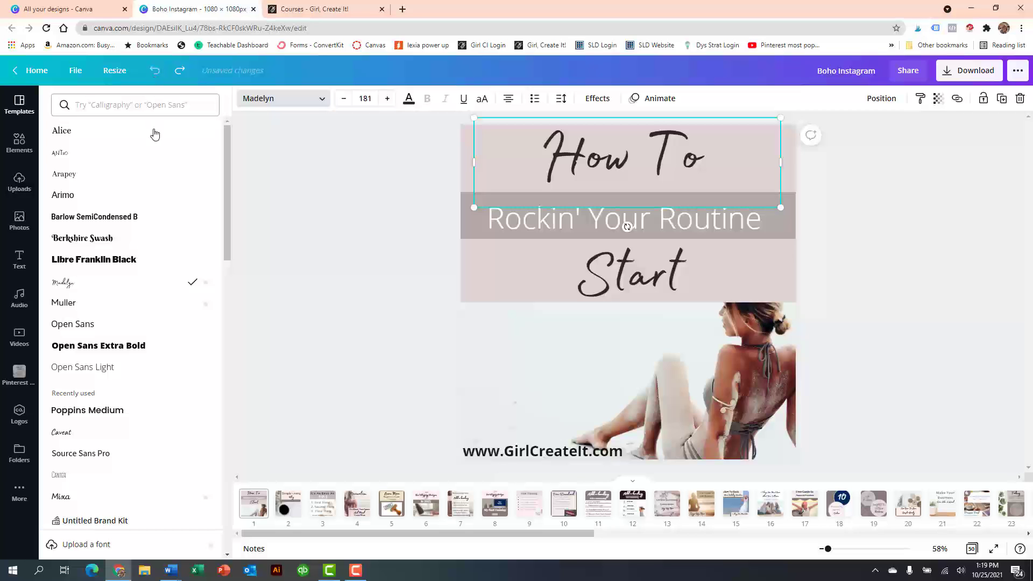
# - Recolor the large block behind the page 1 headings light pink from the document colors and set its transparency to 60
pyautogui.click(467, 286)
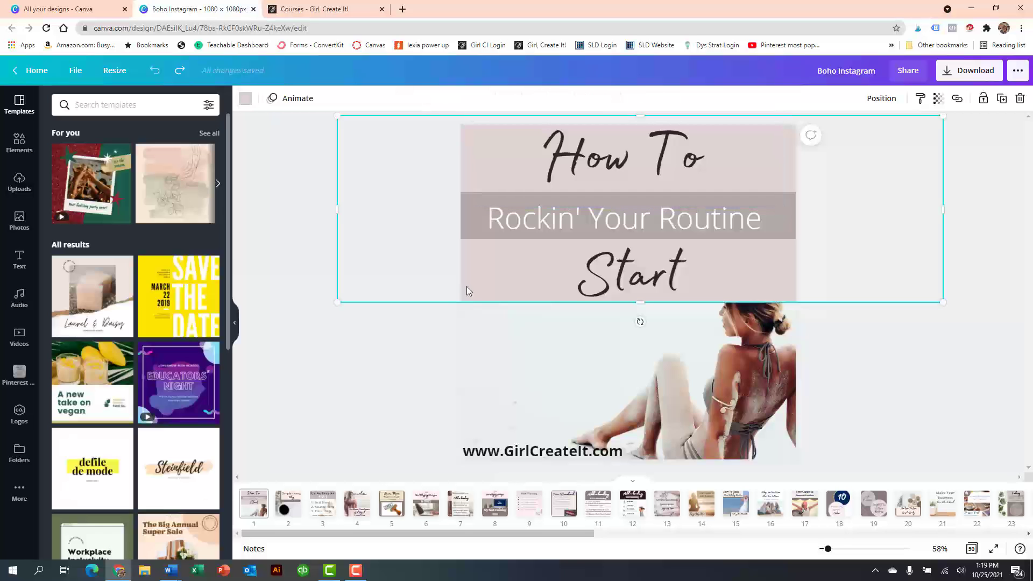
pyautogui.click(245, 98)
pyautogui.click(153, 275)
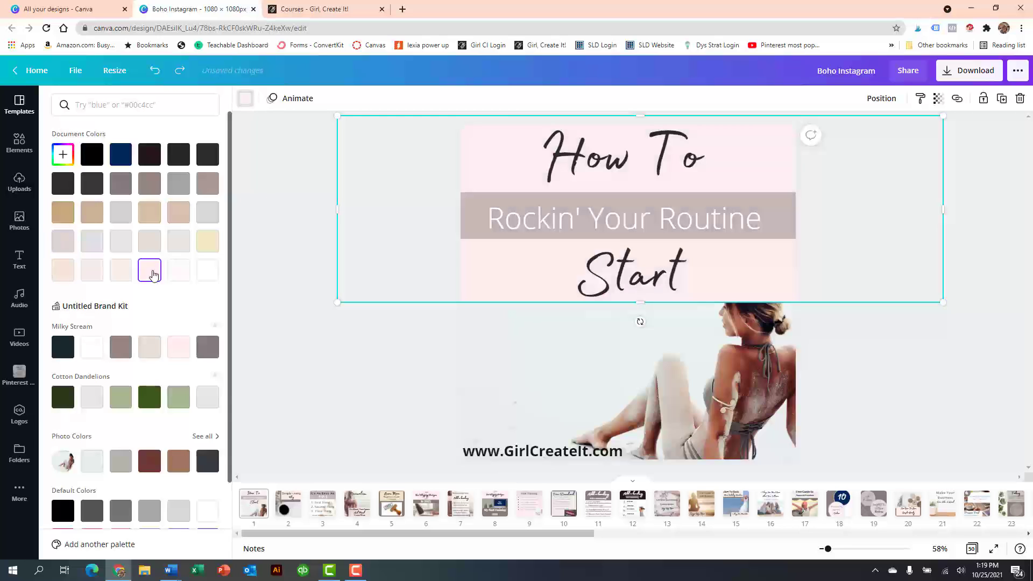
pyautogui.click(937, 100)
pyautogui.moveTo(902, 133); pyautogui.dragTo(877, 143)
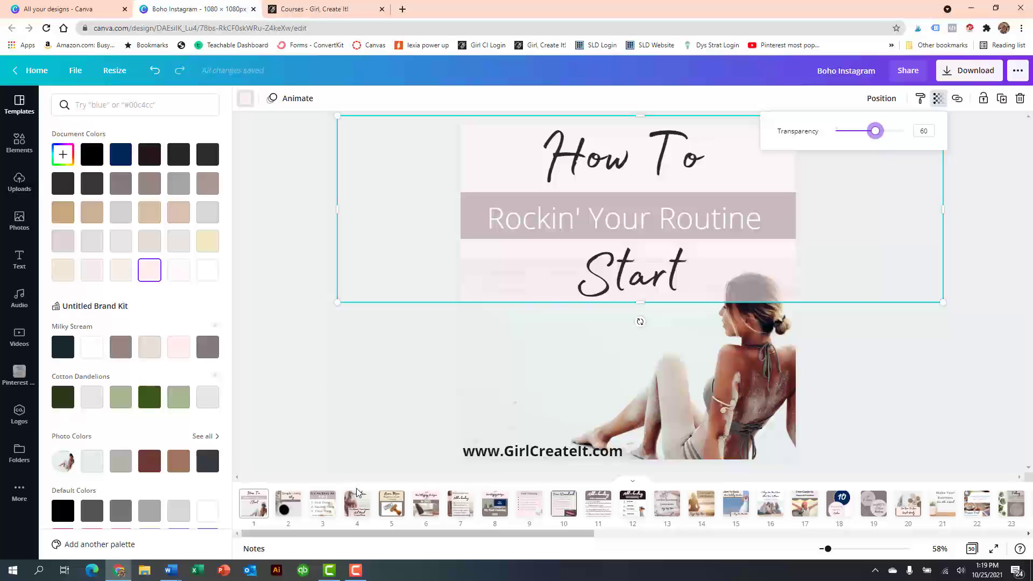
# - On page 2, move the grey-brown rectangle behind the "Simple Living Blog" title slightly down and to the left
pyautogui.click(284, 510)
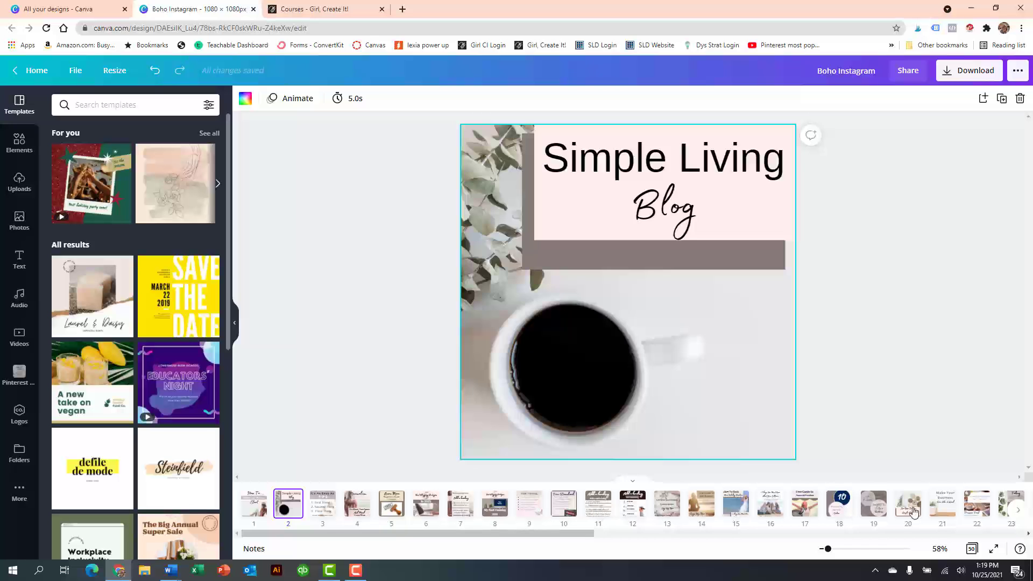
pyautogui.moveTo(289, 514)
pyautogui.click(625, 263)
pyautogui.moveTo(627, 242); pyautogui.dragTo(615, 264)
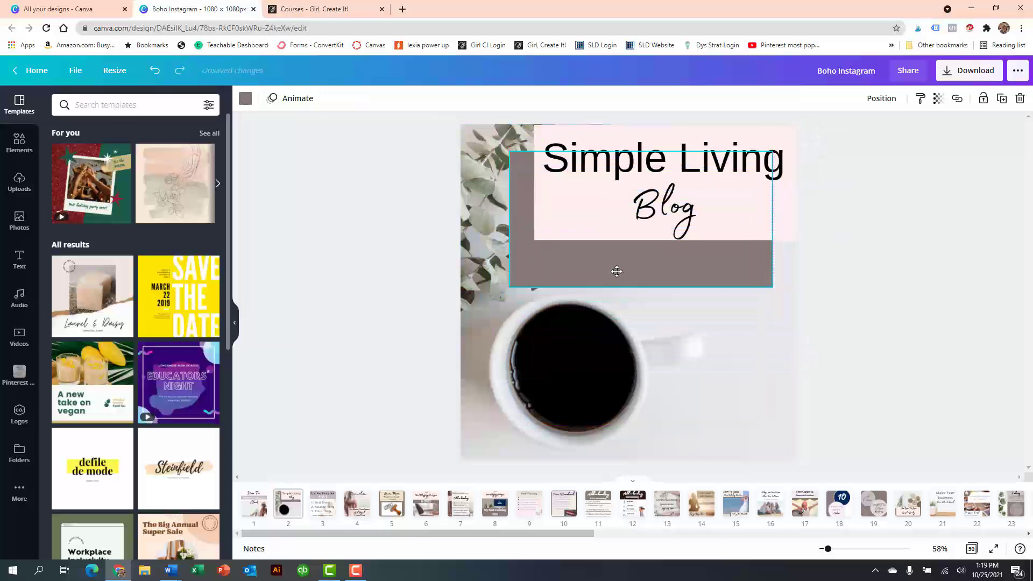
pyautogui.click(641, 166)
pyautogui.moveTo(640, 166)
pyautogui.mouseDown()
pyautogui.moveTo(662, 216)
pyautogui.moveTo(641, 438)
pyautogui.moveTo(649, 268)
pyautogui.moveTo(640, 146)
pyautogui.moveTo(640, 154)
pyautogui.mouseUp()
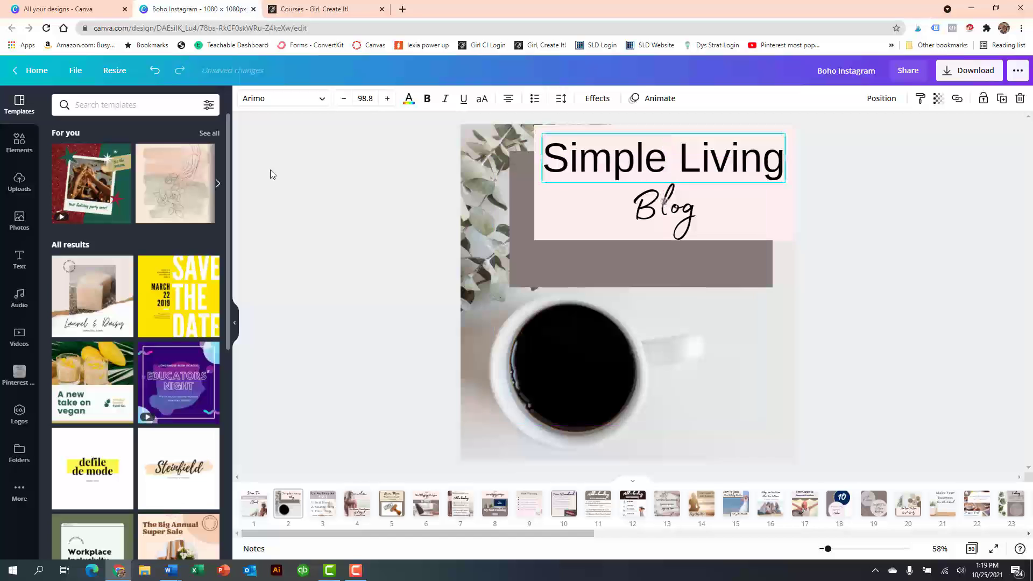
# - Add a subheading text box below the coffee cup at the bottom of page 2
pyautogui.click(19, 258)
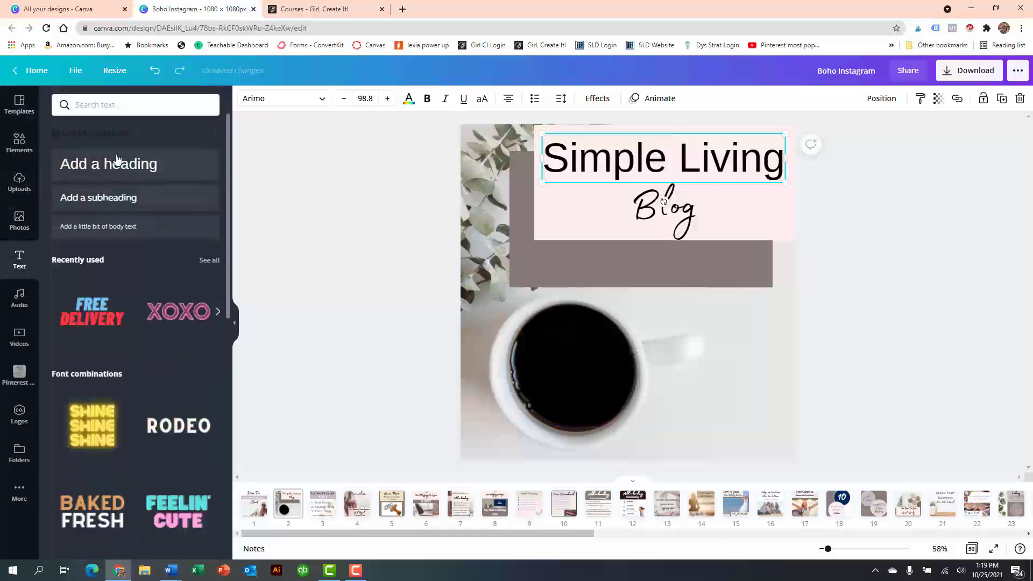
pyautogui.moveTo(127, 203); pyautogui.dragTo(650, 457)
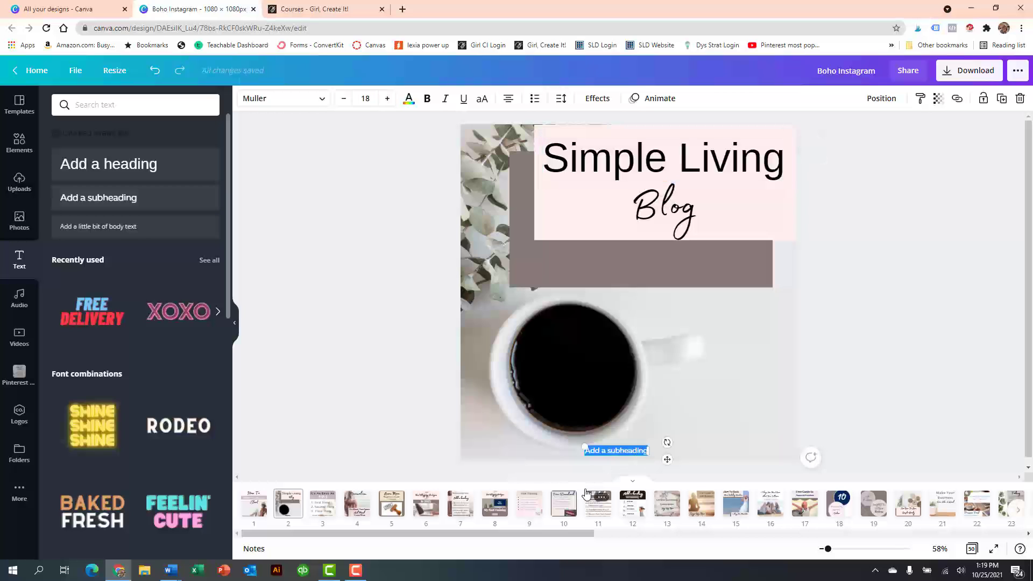
# - Clear the new subheading's text and delete the grey-brown rectangle behind the title
pyautogui.press('BackSpace')
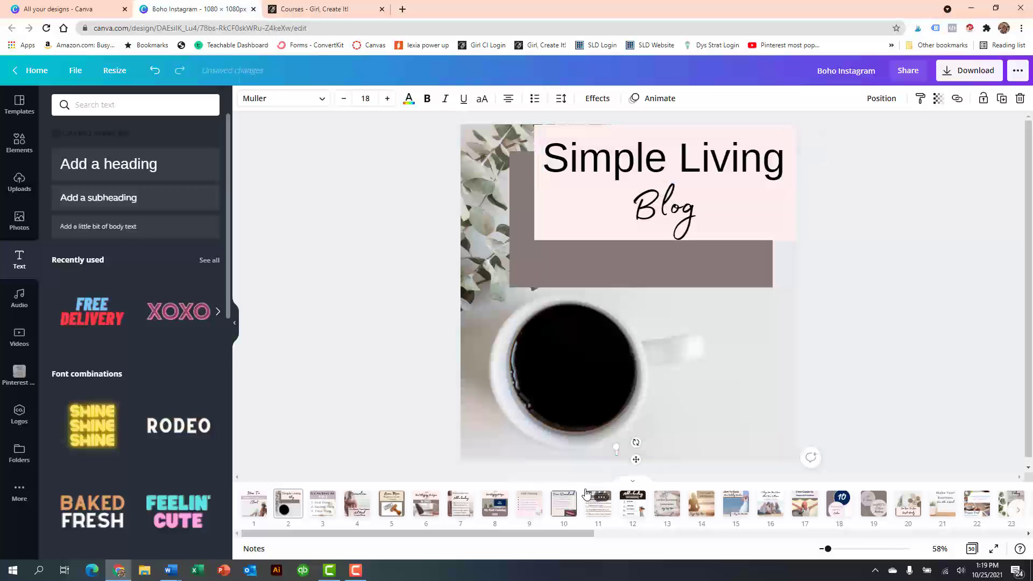
pyautogui.click(640, 235)
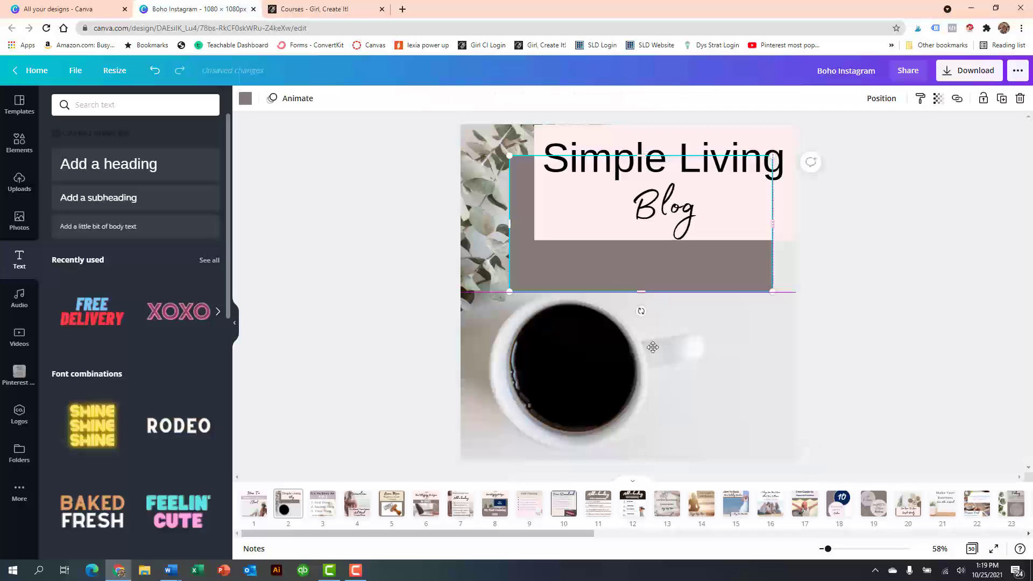
pyautogui.moveTo(653, 347); pyautogui.dragTo(652, 348)
pyautogui.press('Delete')
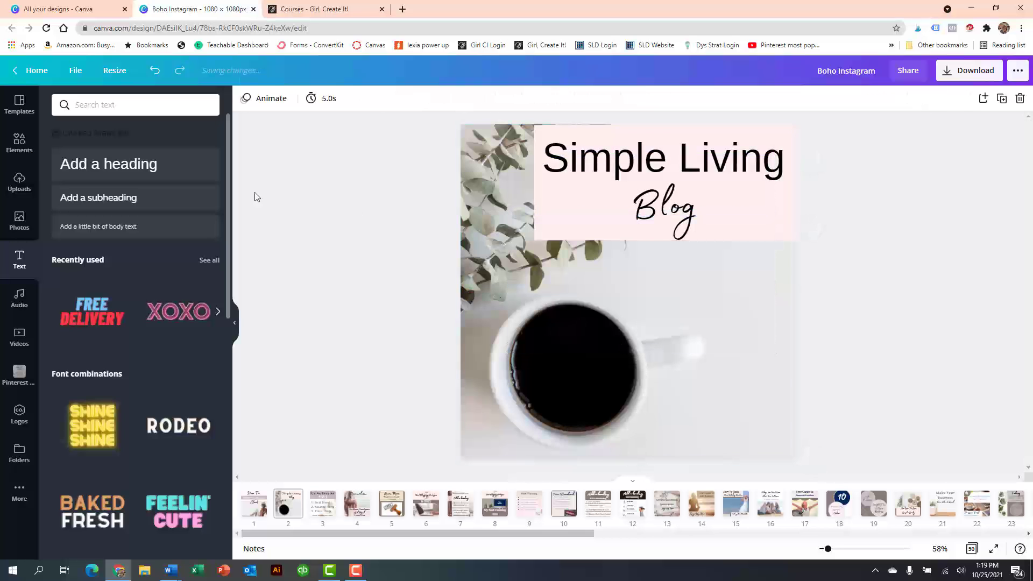
# - Undo the rectangle's deletion and the clearing of the subheading text on page 2
pyautogui.click(153, 75)
pyautogui.click(153, 75)
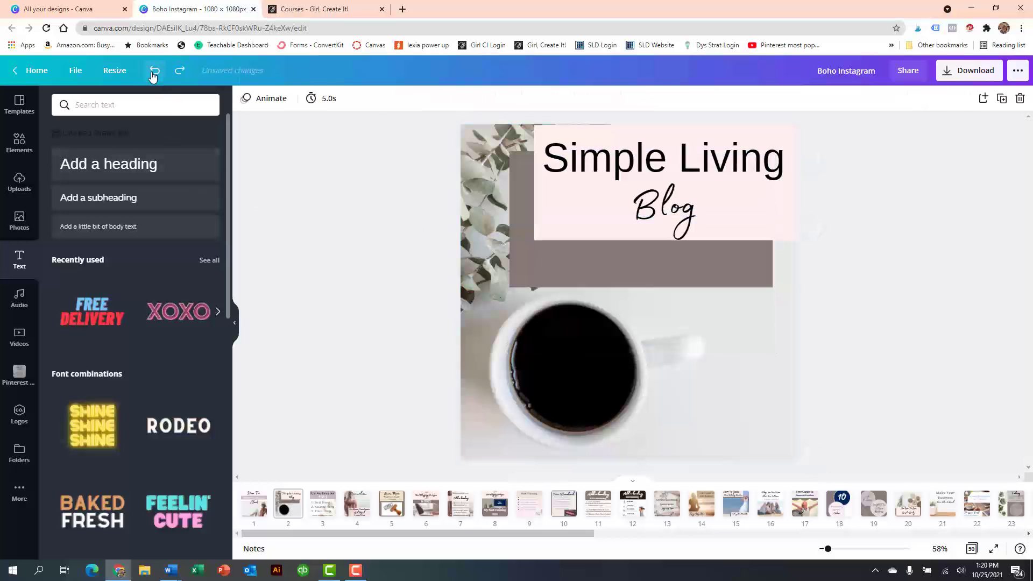
pyautogui.click(154, 75)
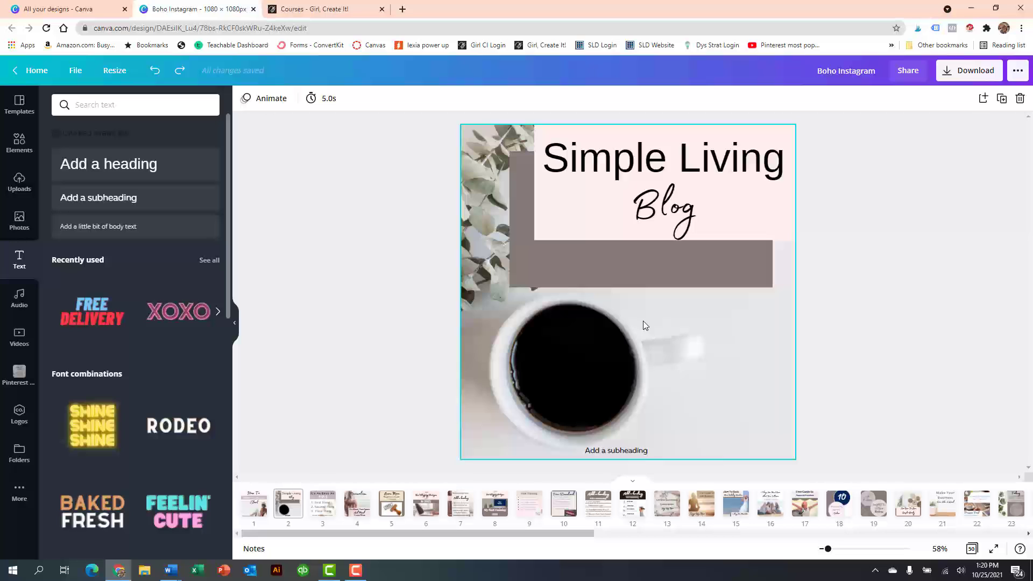
# - On page 1, shrink the beach photo and center it between the "Start" heading and the website address
pyautogui.click(256, 509)
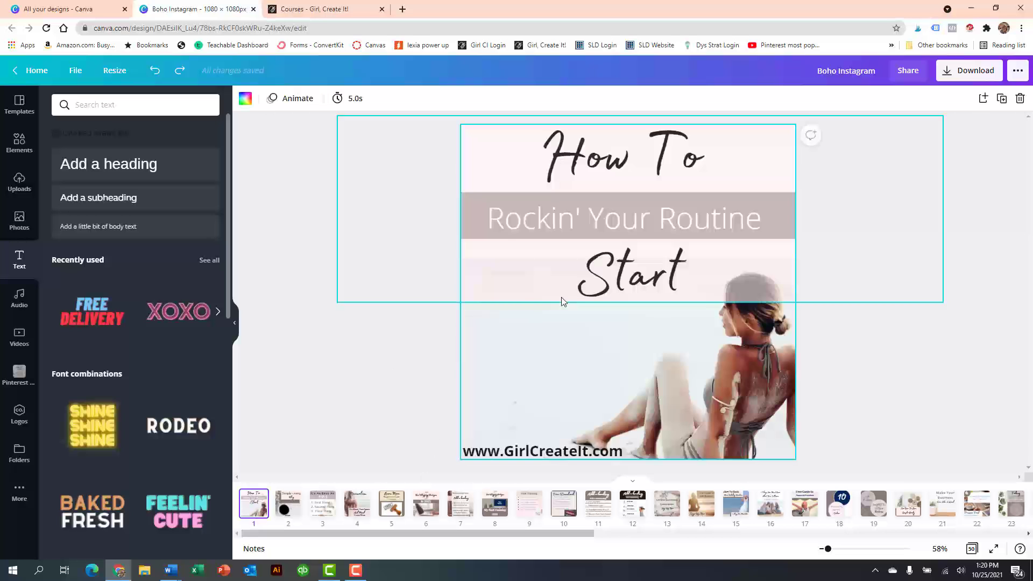
pyautogui.click(722, 364)
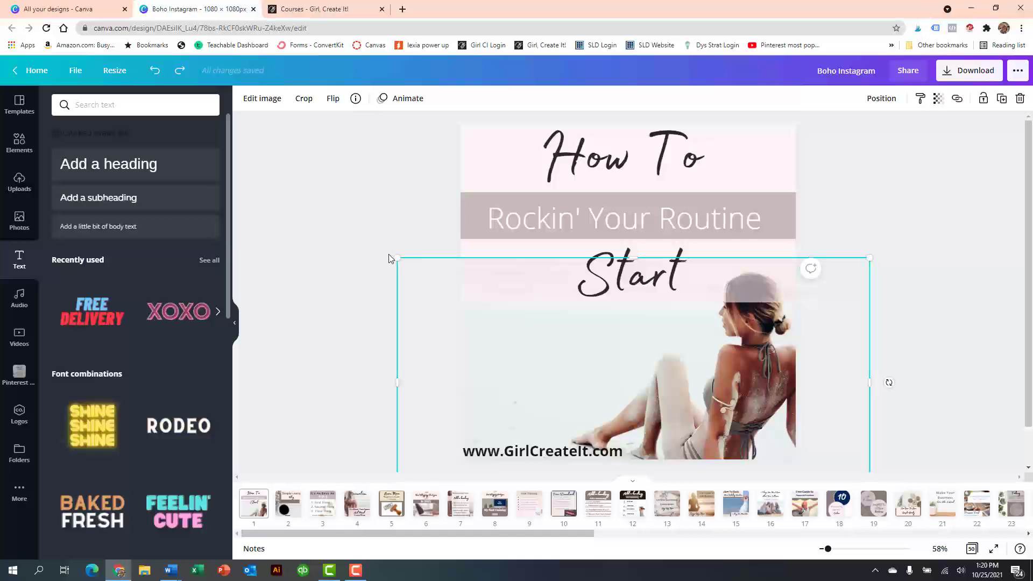
pyautogui.moveTo(397, 259); pyautogui.dragTo(504, 313)
pyautogui.scroll(-1, 723, 347)
pyautogui.moveTo(870, 468); pyautogui.dragTo(726, 385)
pyautogui.moveTo(666, 367); pyautogui.dragTo(688, 371)
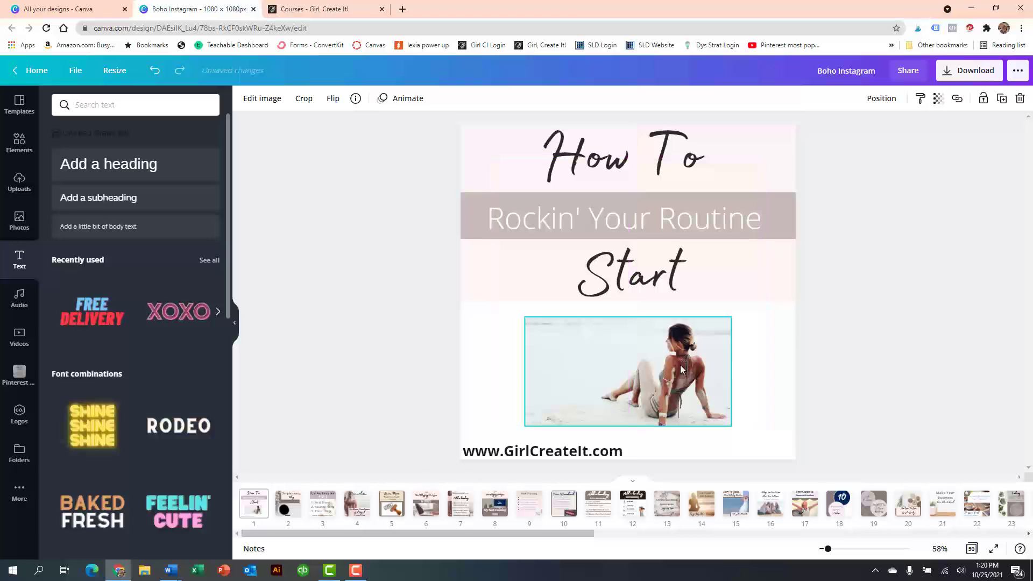
# - Add the trending stock photo of the dancing couple to page 1 and remove it again
pyautogui.click(21, 226)
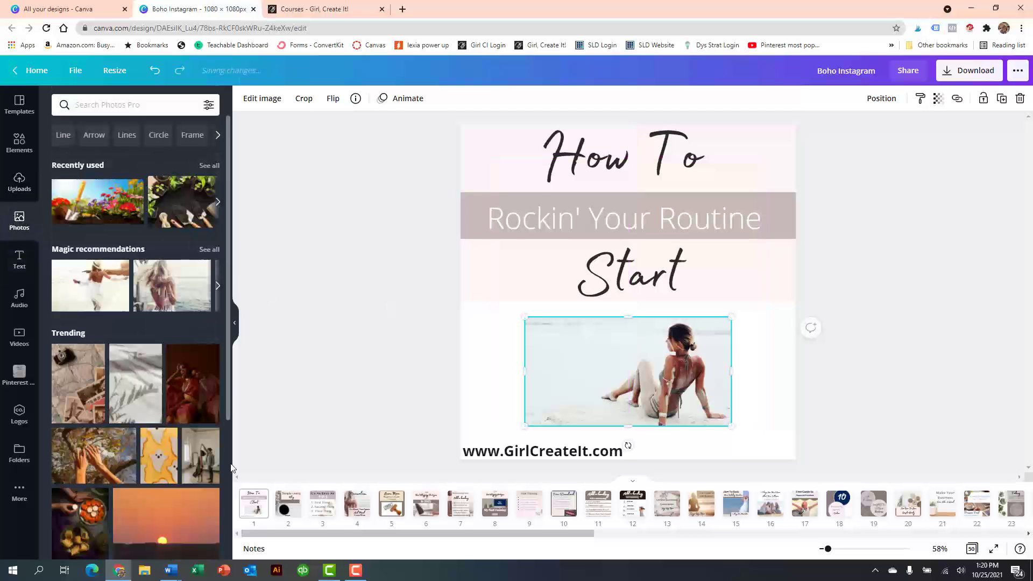
pyautogui.click(195, 463)
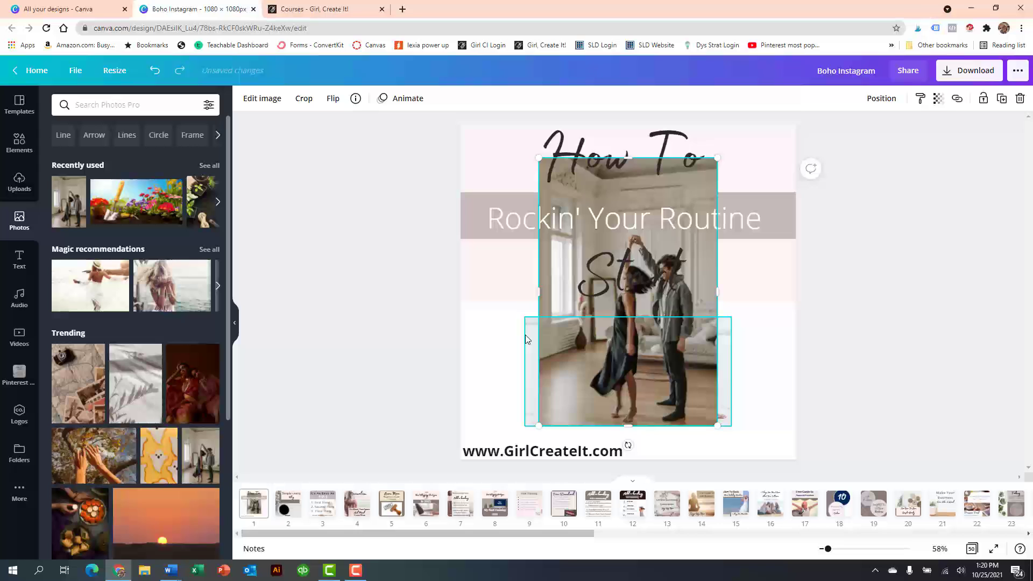
pyautogui.press('Delete')
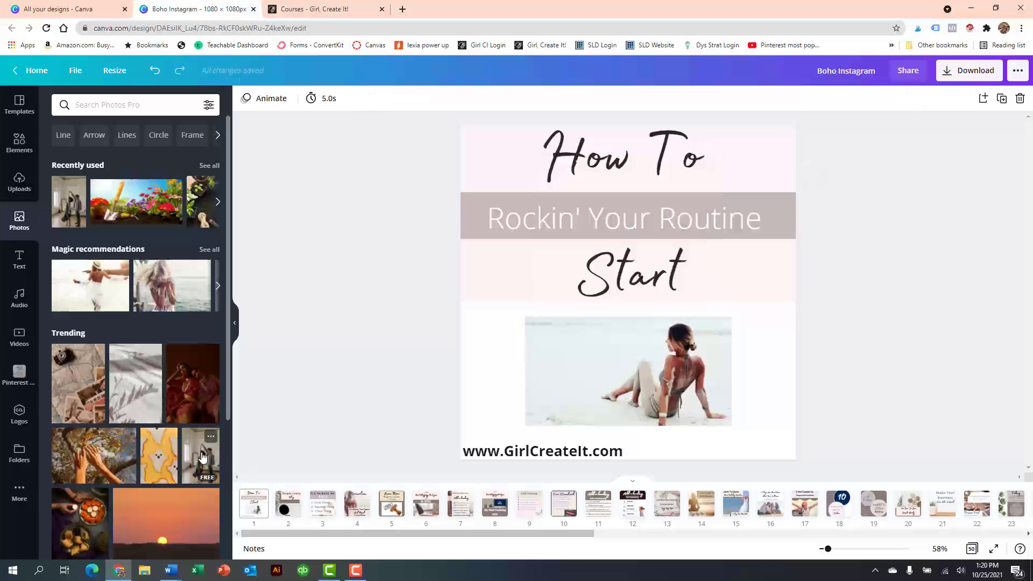
# - Replace the small beach photo with the trending dancing-couple photo and set the same photo as page 1's background
pyautogui.moveTo(207, 447); pyautogui.dragTo(576, 351)
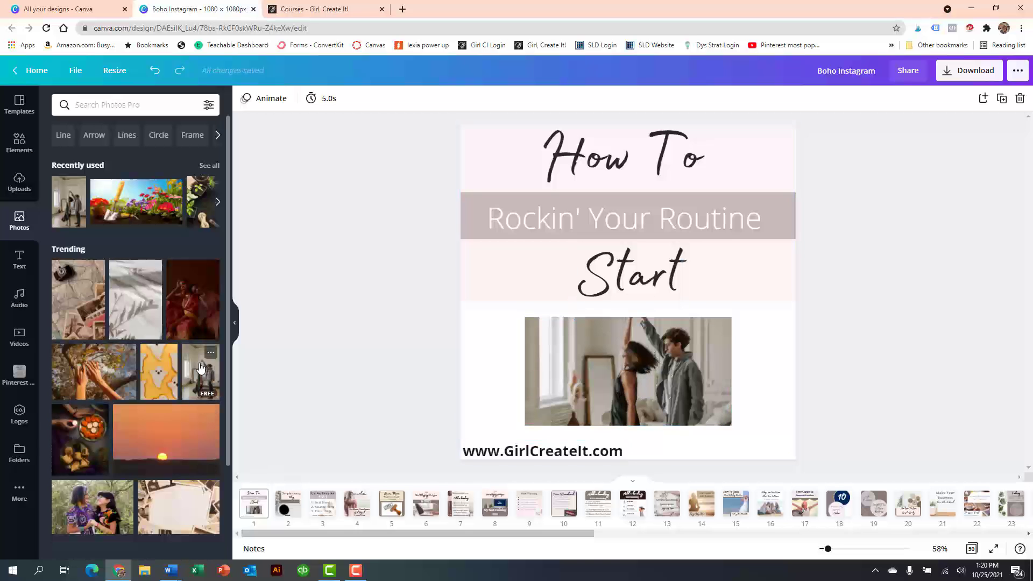
pyautogui.moveTo(200, 368); pyautogui.dragTo(463, 353)
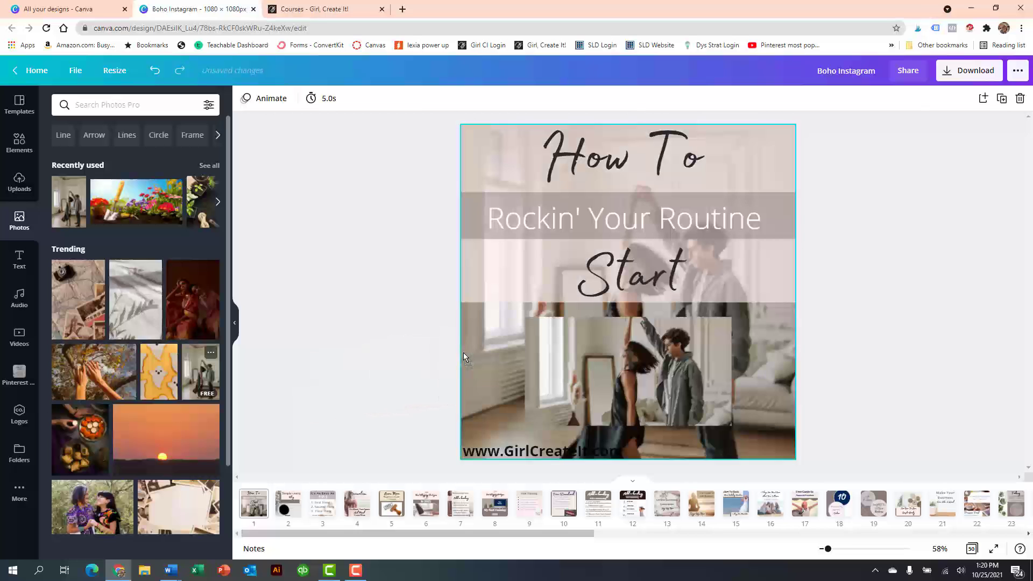
# - Delete the small inset photo of the dancing couple from page 1
pyautogui.click(666, 367)
pyautogui.press('Delete')
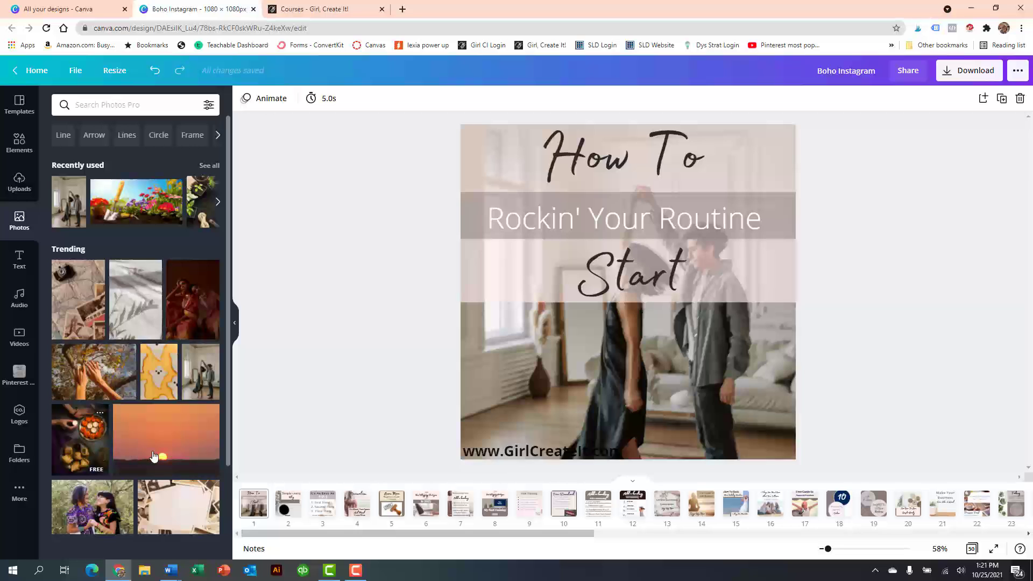
pyautogui.scroll(-4, 154, 456)
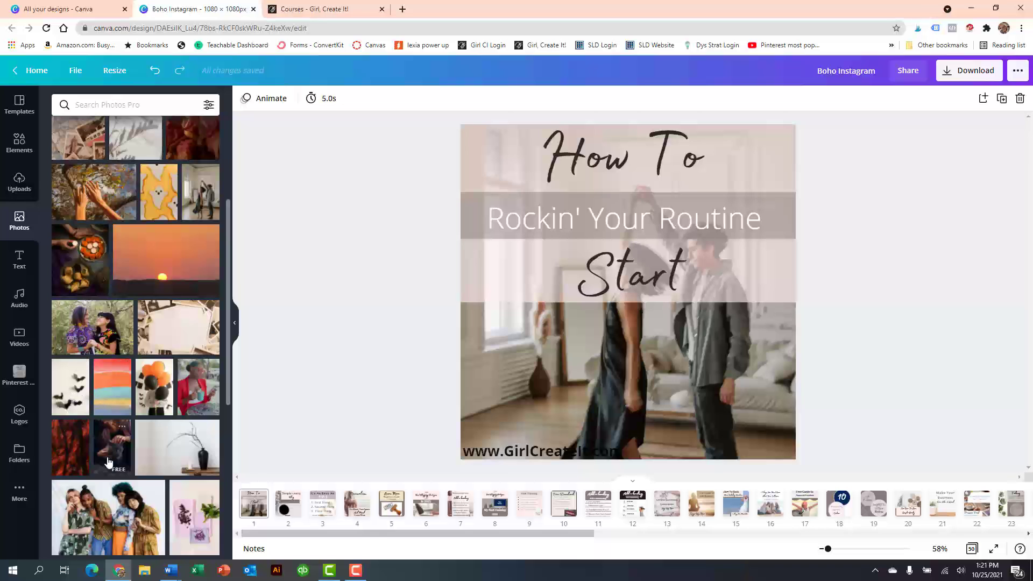
pyautogui.scroll(-4, 161, 458)
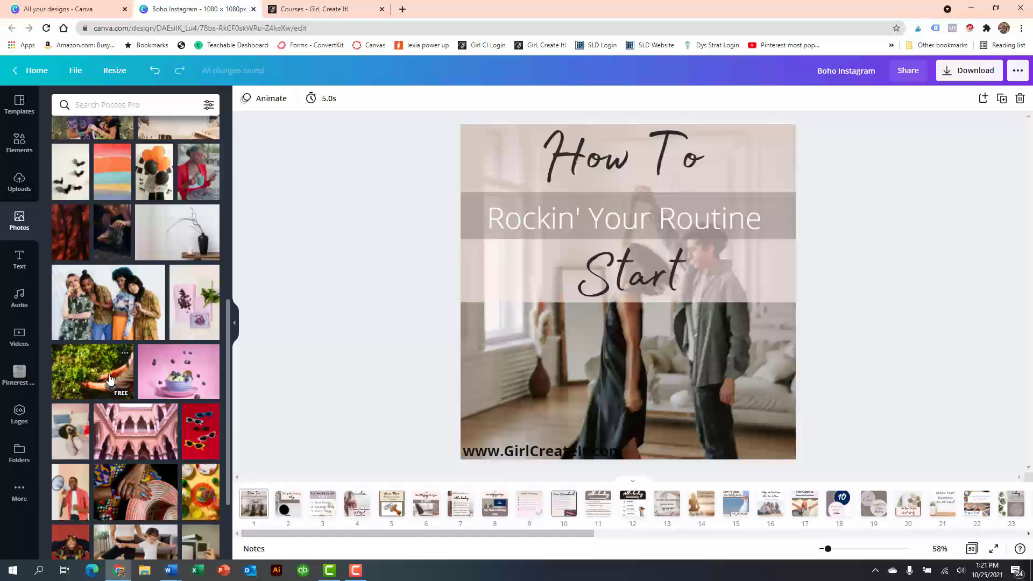
pyautogui.scroll(-3, 125, 436)
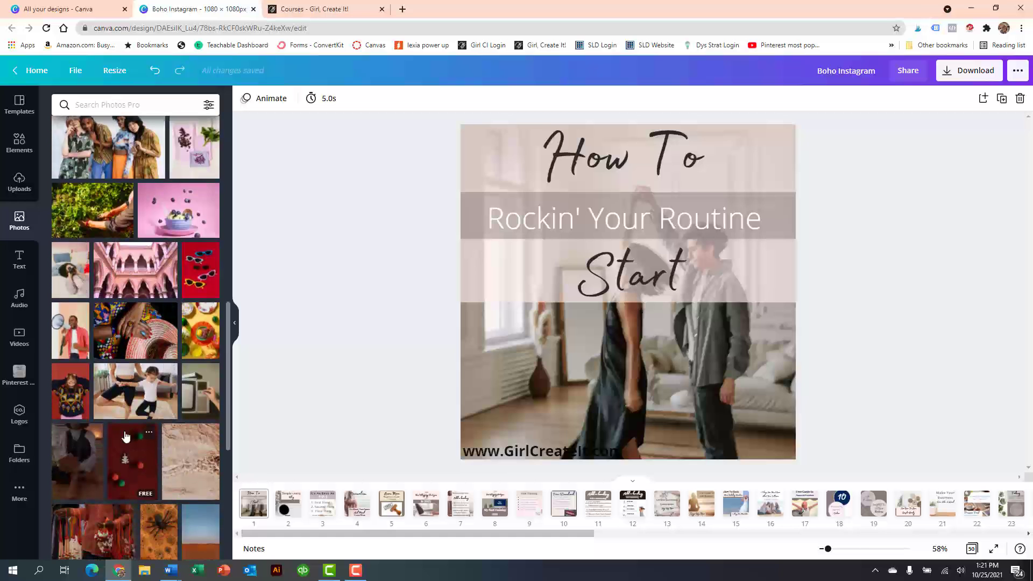
pyautogui.scroll(10, 126, 436)
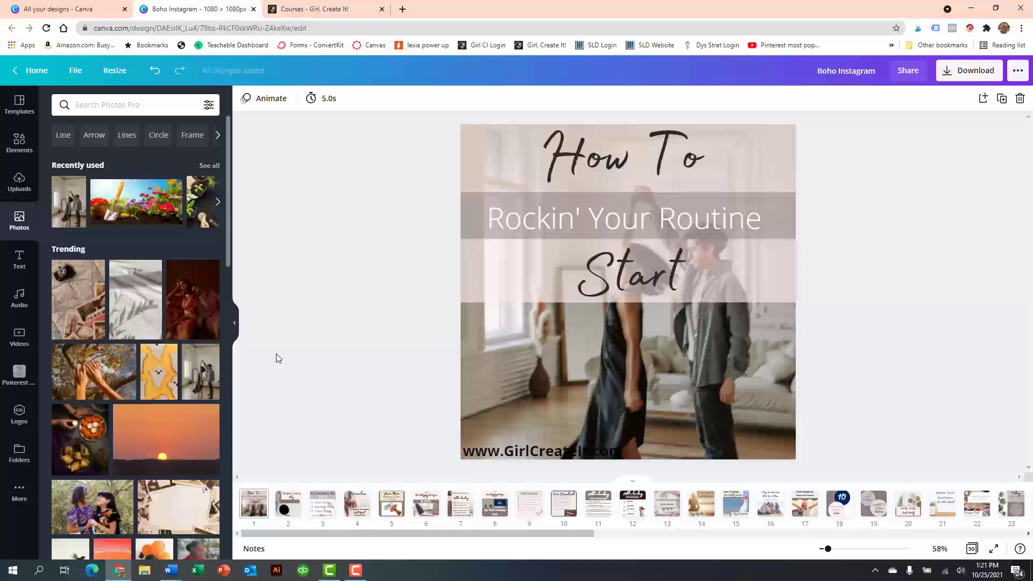
# - Browse the local Downloads folder for media to upload and close the file chooser without picking a file
pyautogui.click(21, 191)
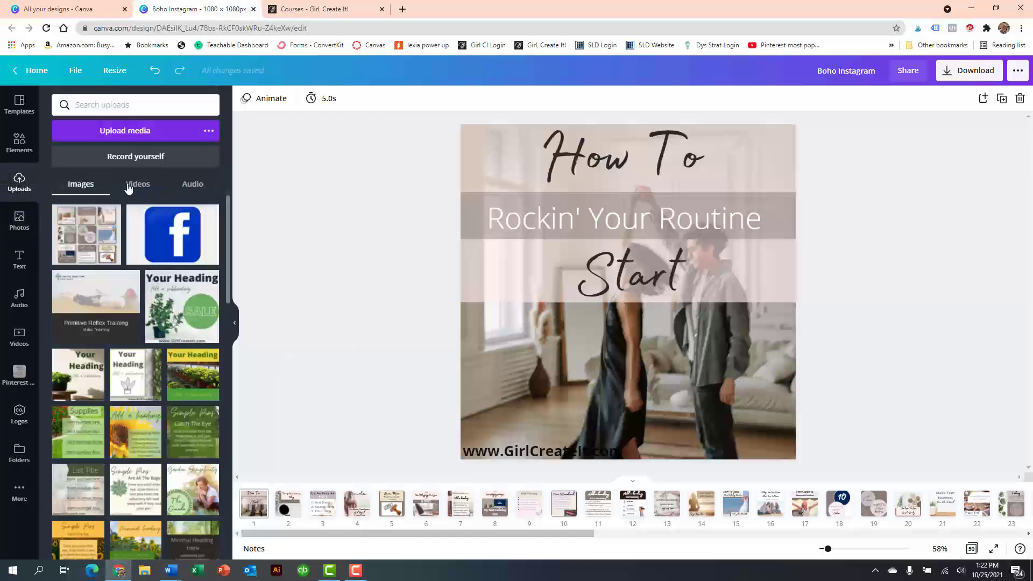
pyautogui.click(137, 134)
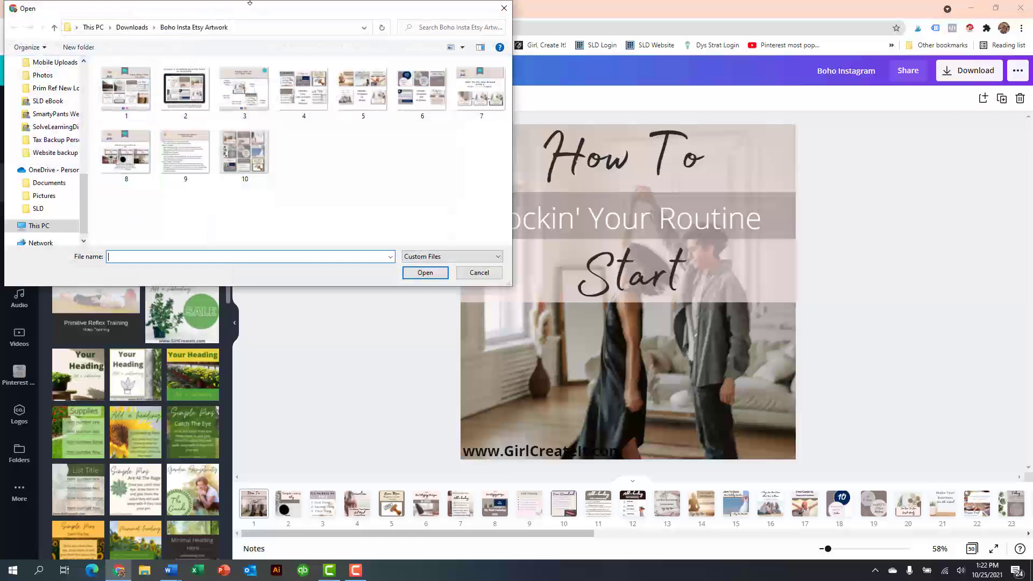
pyautogui.click(127, 29)
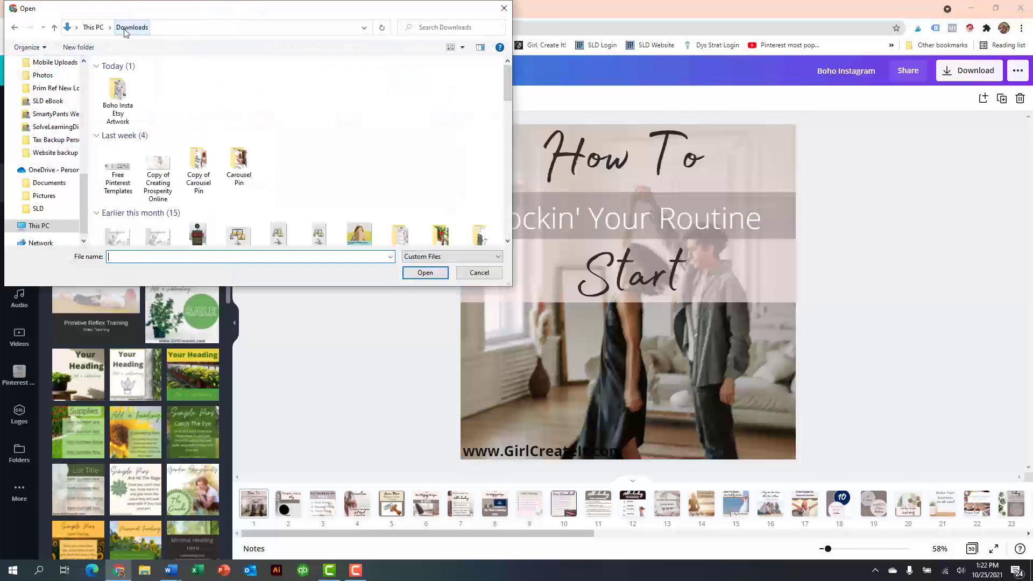
pyautogui.click(505, 8)
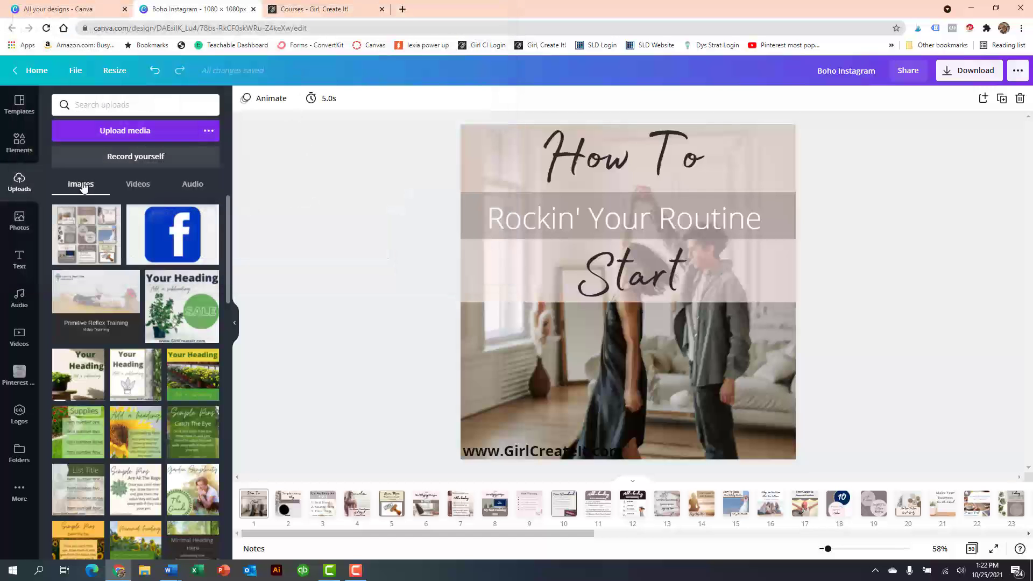
# - Look through the previously uploaded images, videos and audio files
pyautogui.scroll(-3, 117, 325)
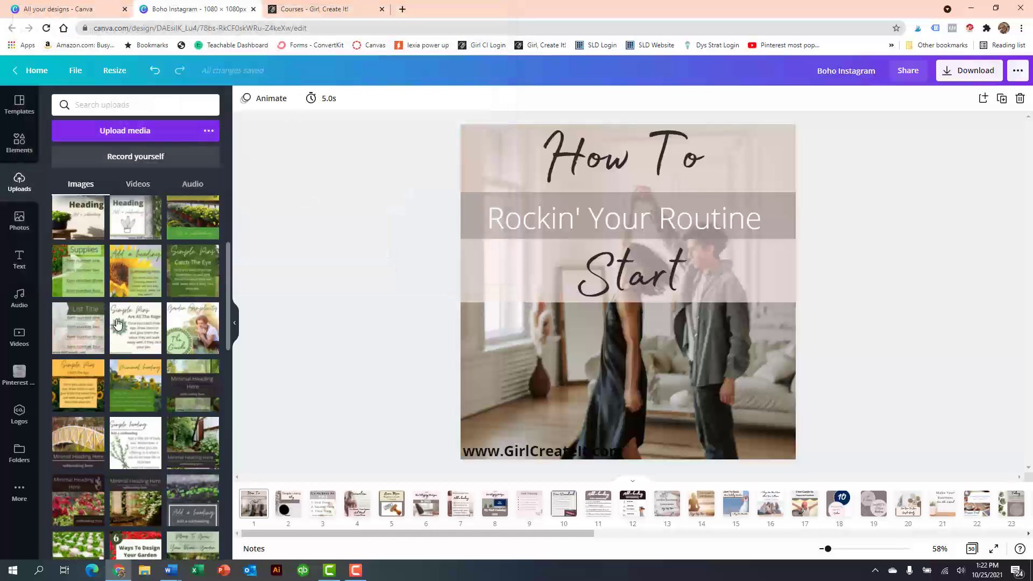
pyautogui.scroll(3, 117, 324)
pyautogui.click(138, 184)
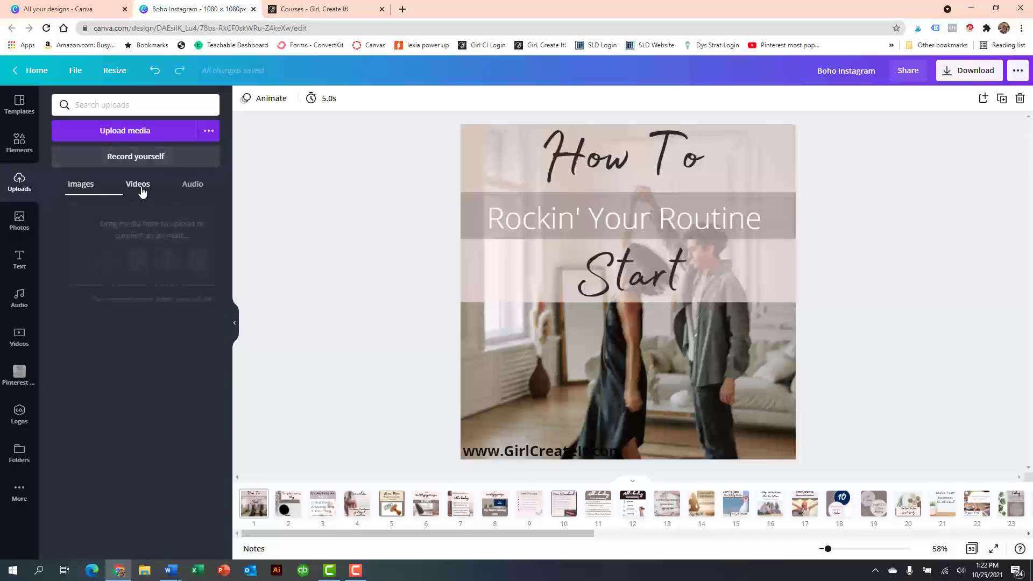
pyautogui.click(189, 188)
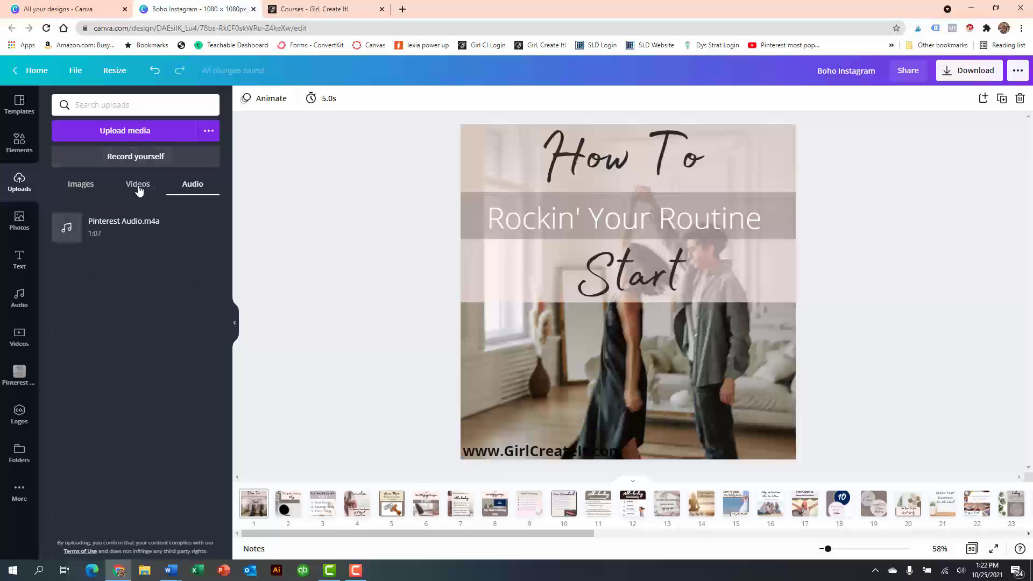
pyautogui.click(82, 184)
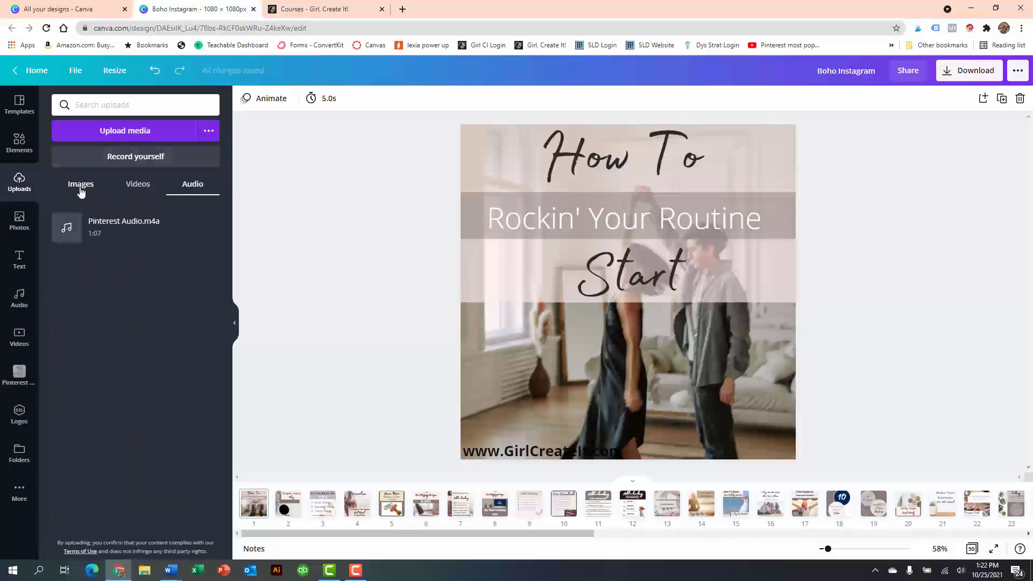
# - Set the recently used 30-second breakfast bowl stock video as page 1's background
pyautogui.click(16, 347)
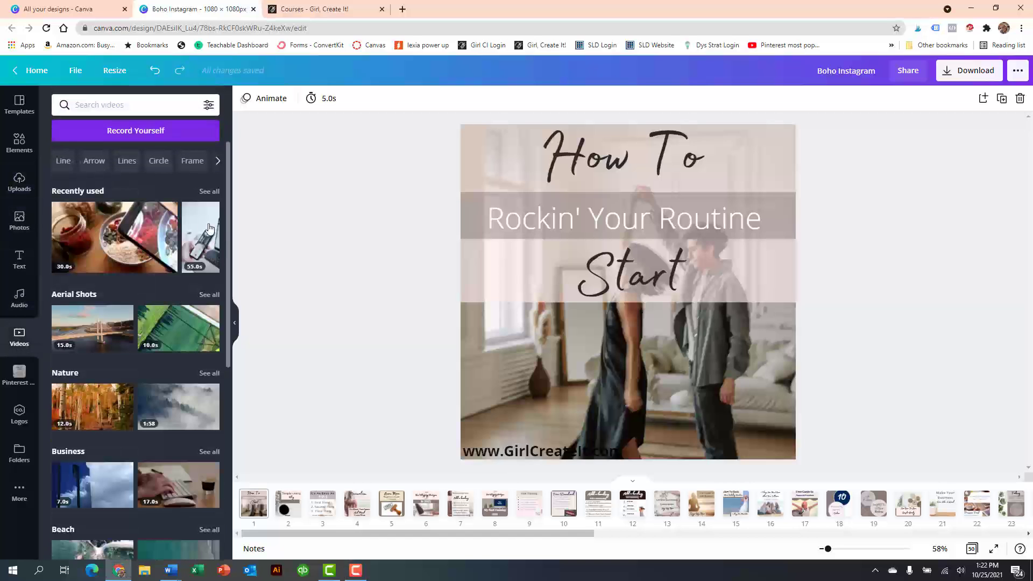
pyautogui.moveTo(107, 237); pyautogui.dragTo(465, 354)
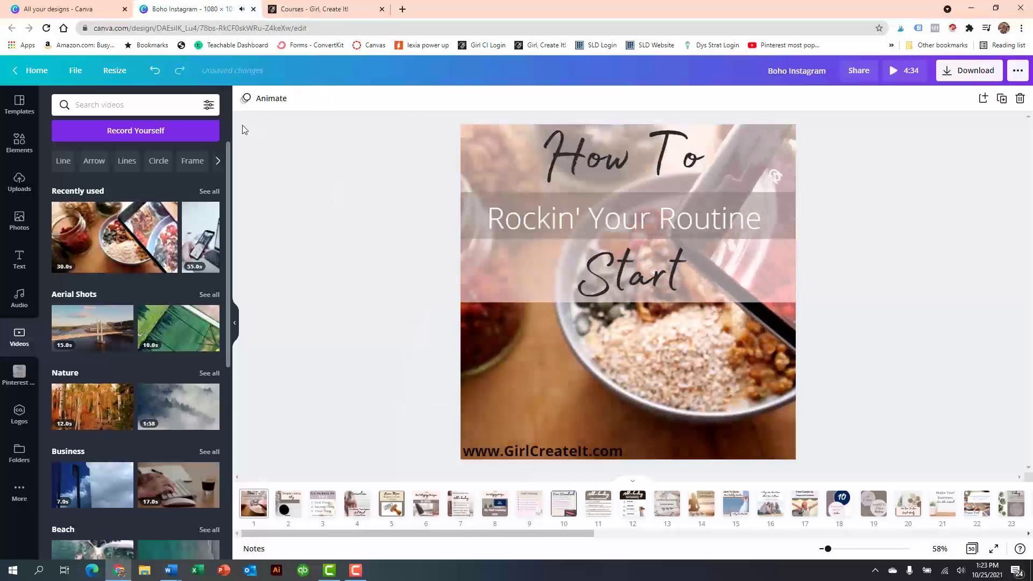
# - Trim page 1's background video at both ends so that a 10.0-second middle section remains
pyautogui.click(541, 364)
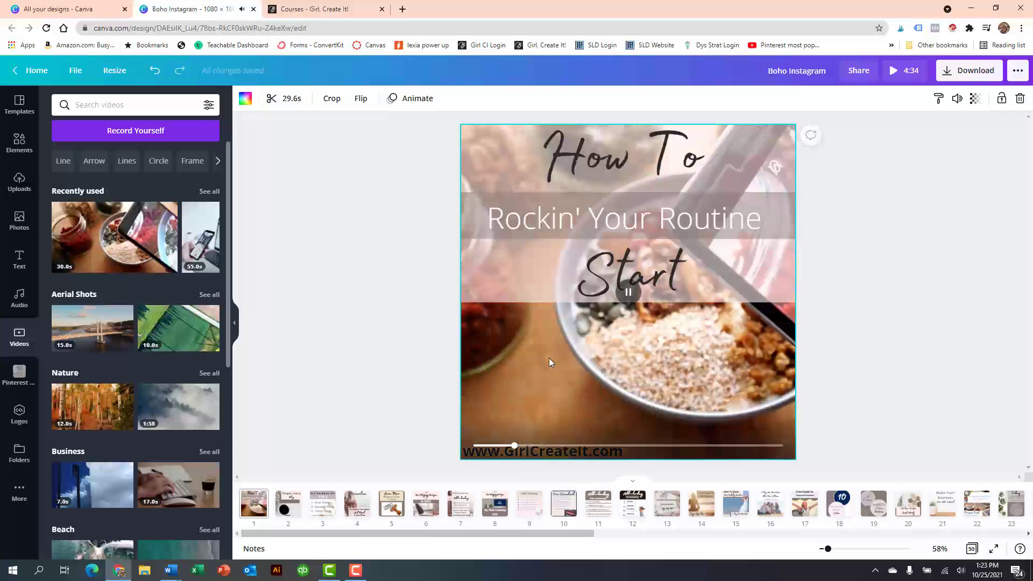
pyautogui.click(285, 98)
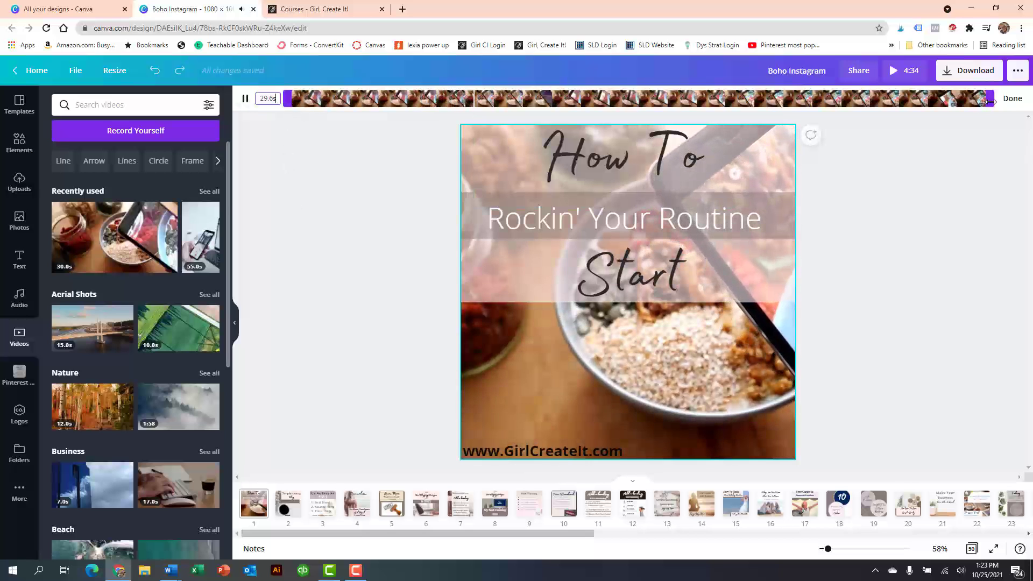
pyautogui.moveTo(991, 102); pyautogui.dragTo(509, 103)
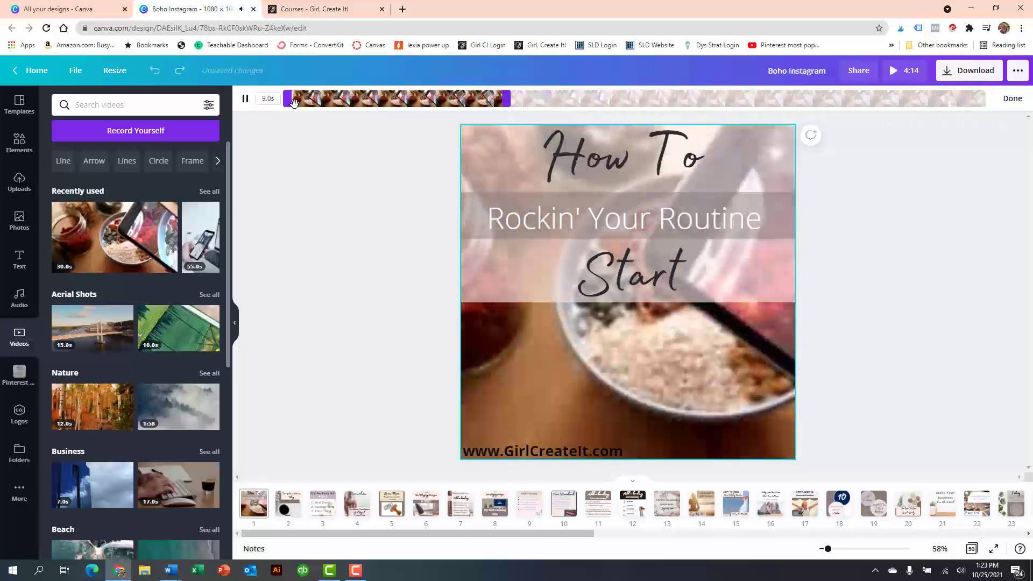
pyautogui.moveTo(289, 103); pyautogui.dragTo(376, 102)
pyautogui.moveTo(512, 102); pyautogui.dragTo(624, 103)
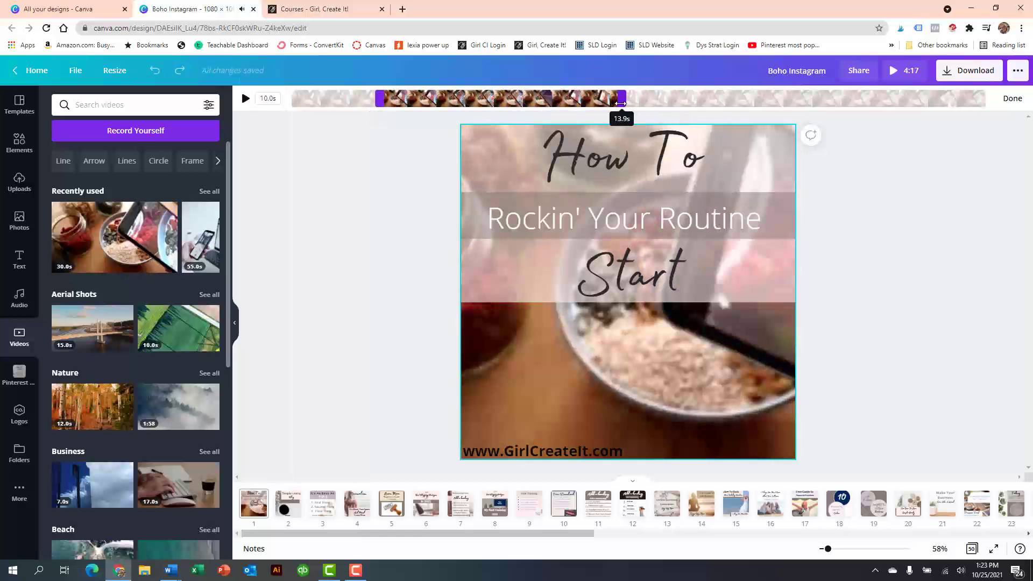
pyautogui.click(321, 306)
pyautogui.click(610, 377)
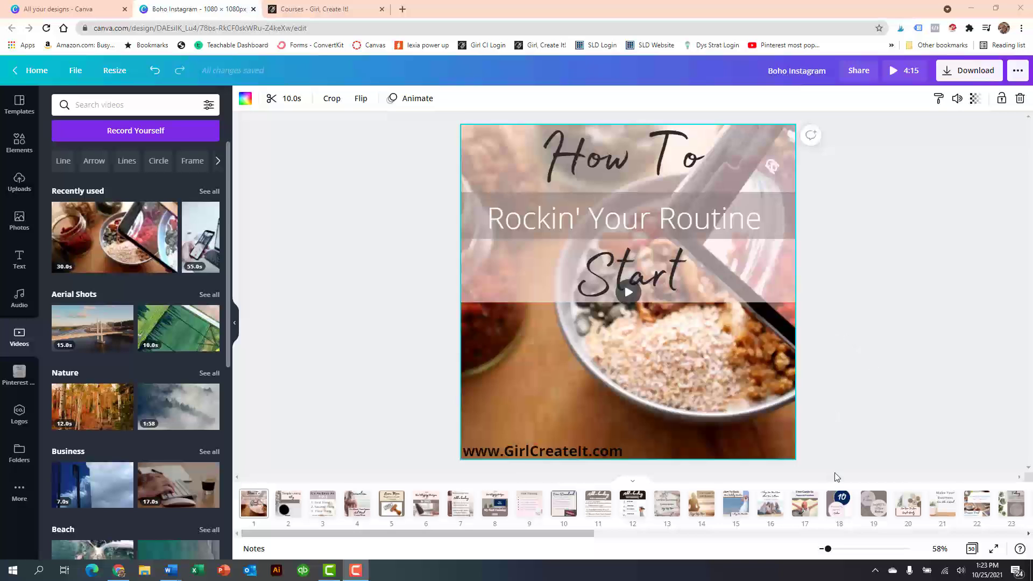
# - On page 18, add a square outline from Lines & Shapes and enlarge it to frame most of the page
pyautogui.click(843, 507)
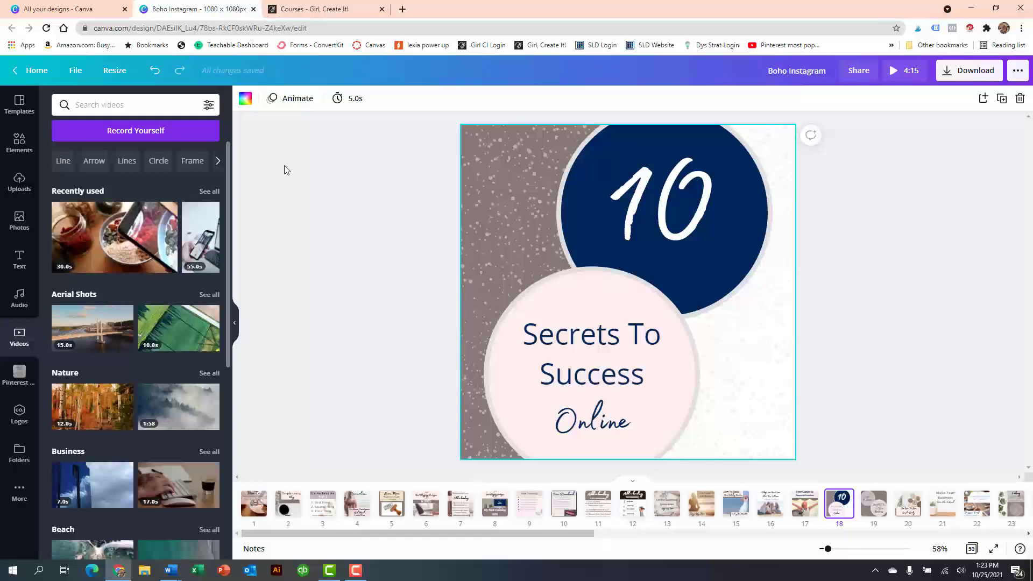
pyautogui.click(20, 142)
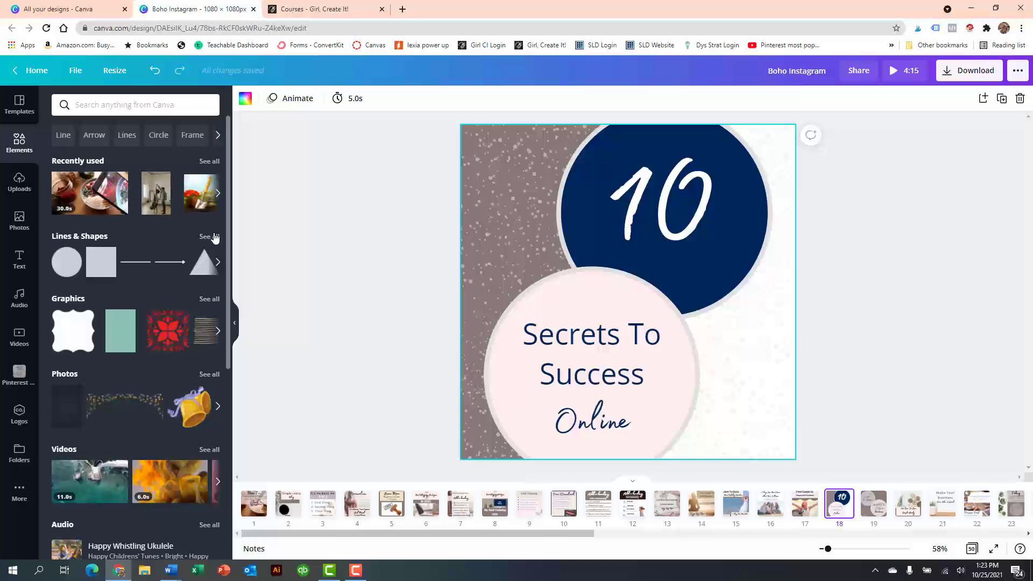
pyautogui.click(210, 237)
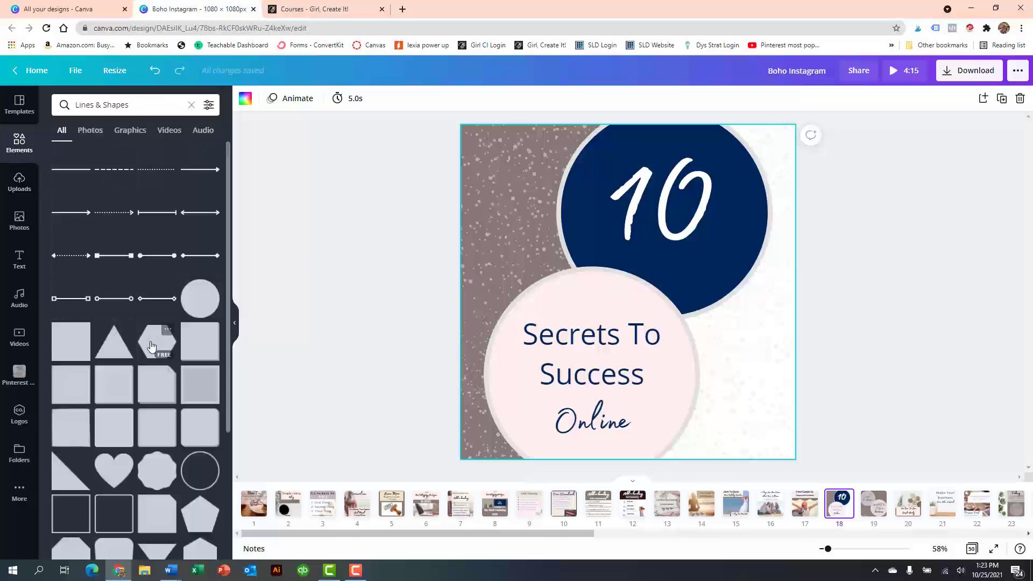
pyautogui.scroll(-2, 152, 345)
pyautogui.moveTo(73, 406); pyautogui.dragTo(493, 160)
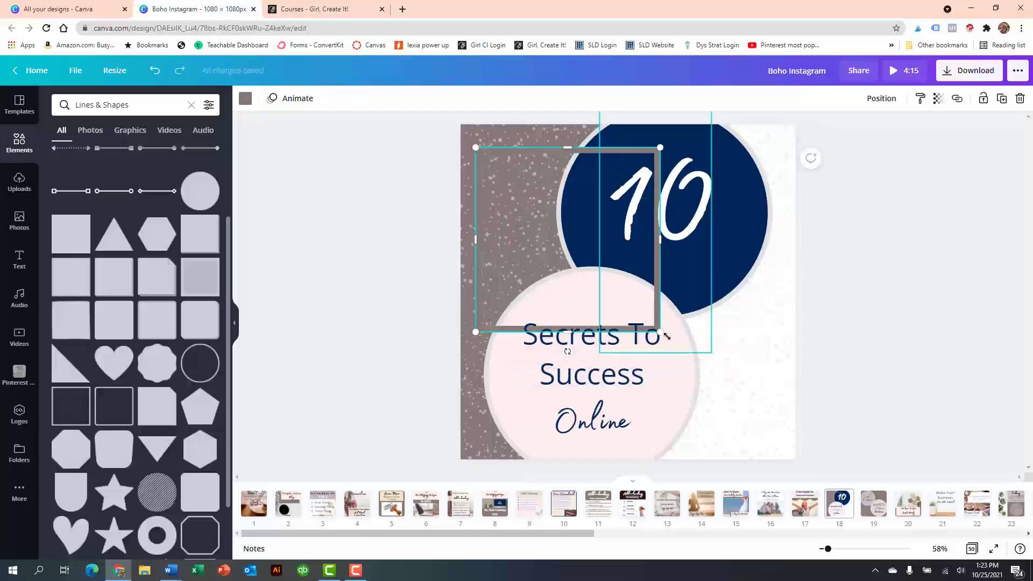
pyautogui.moveTo(667, 337); pyautogui.dragTo(767, 449)
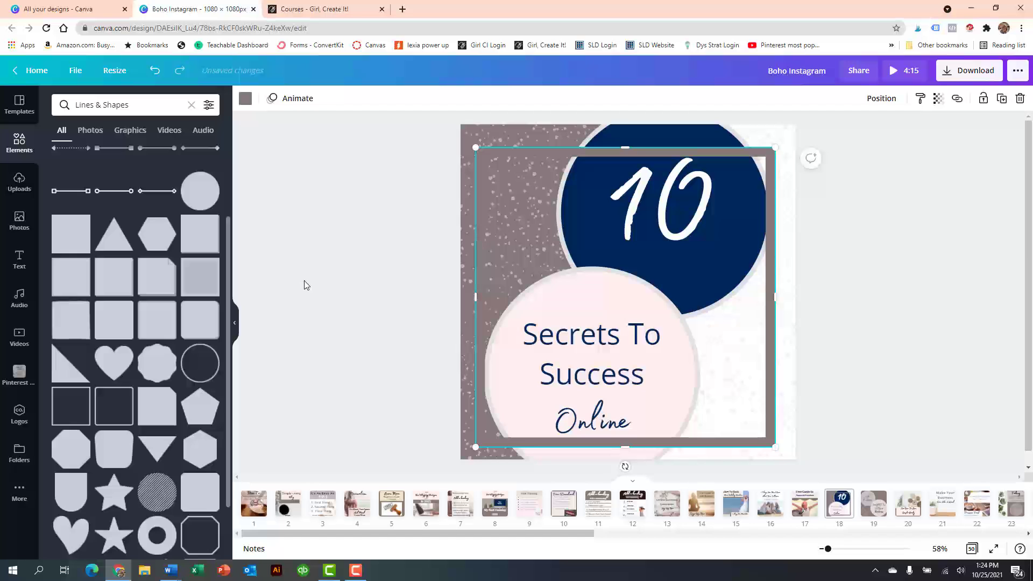
pyautogui.click(304, 285)
# - Narrow page 18's square outline to about a third of its width and stretch it back to nearly the page's width
pyautogui.click(694, 366)
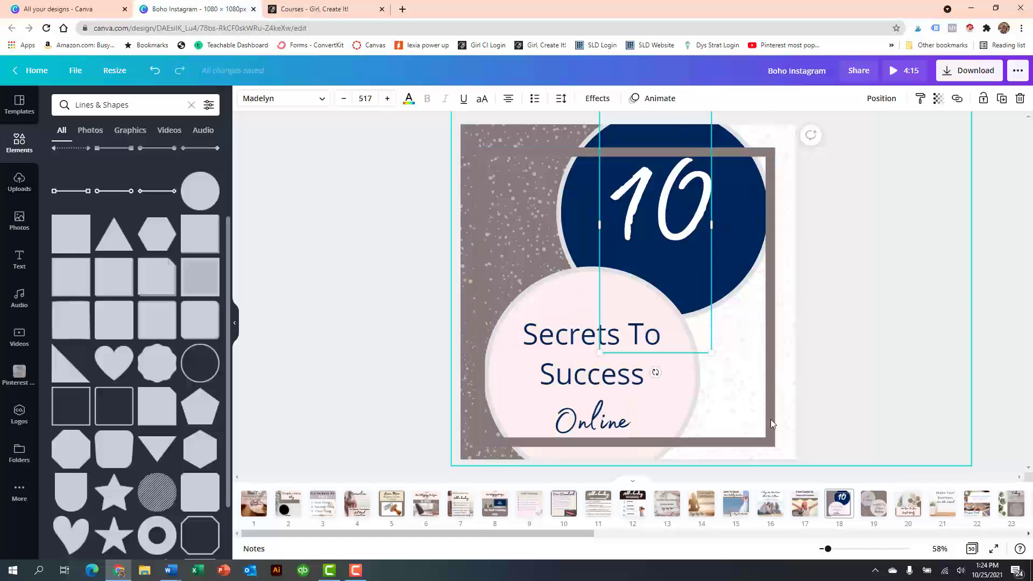
pyautogui.click(662, 458)
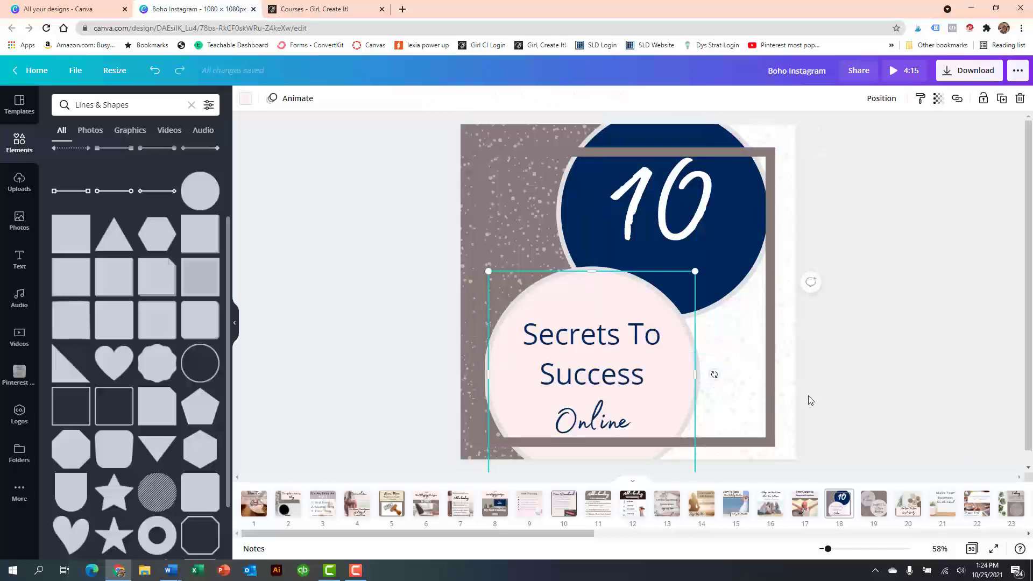
pyautogui.click(773, 381)
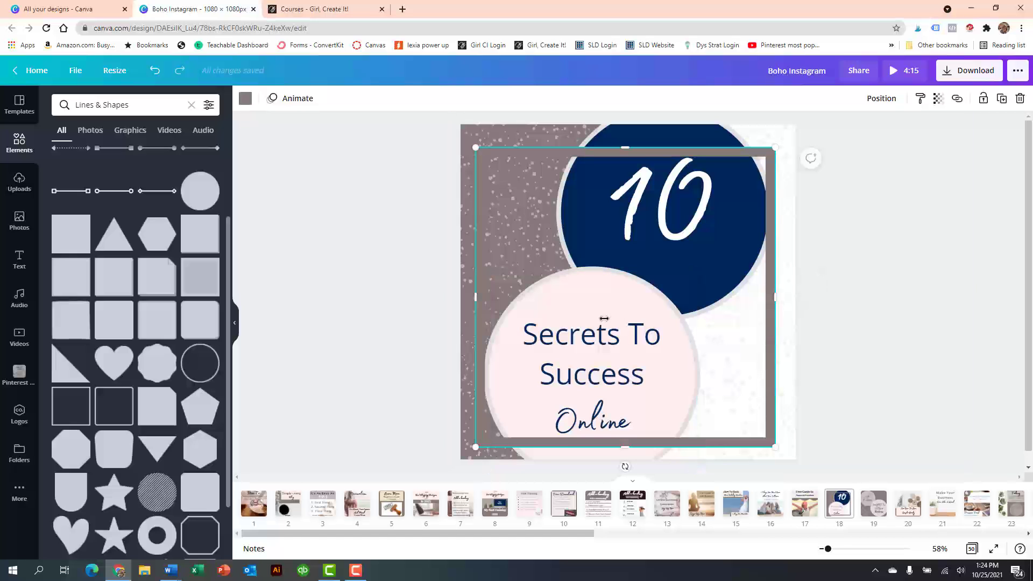
pyautogui.moveTo(604, 318); pyautogui.dragTo(569, 312)
pyautogui.click(676, 347)
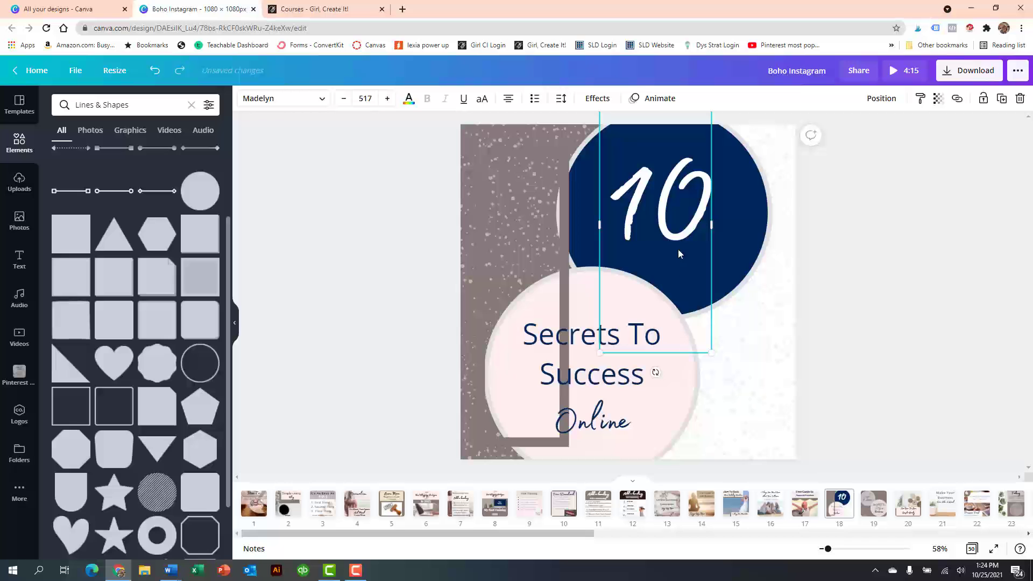
pyautogui.click(754, 257)
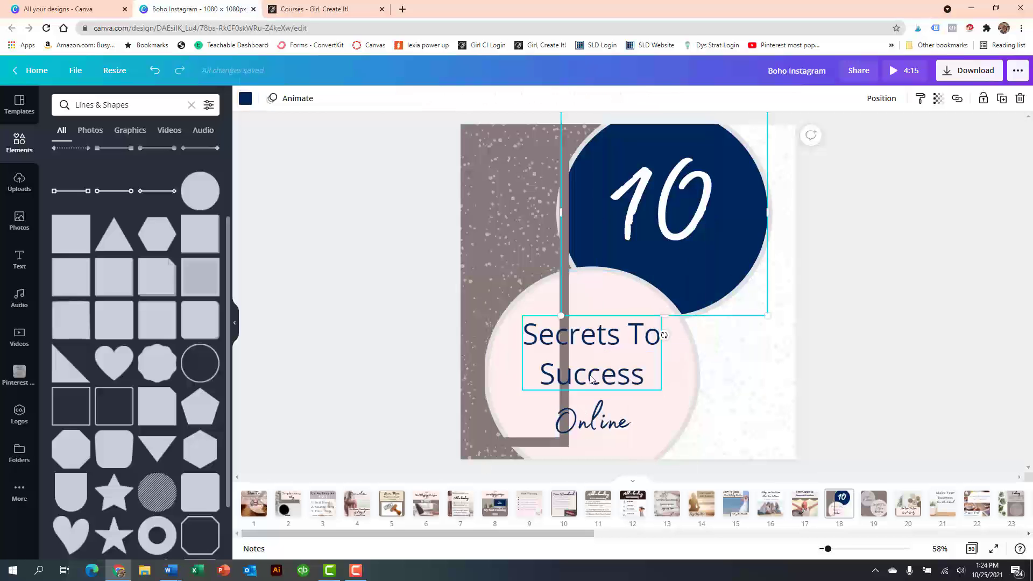
pyautogui.click(560, 300)
pyautogui.moveTo(570, 297); pyautogui.dragTo(784, 282)
# - Send the square outline behind all other elements on page 18 and bring it to the front again
pyautogui.click(870, 101)
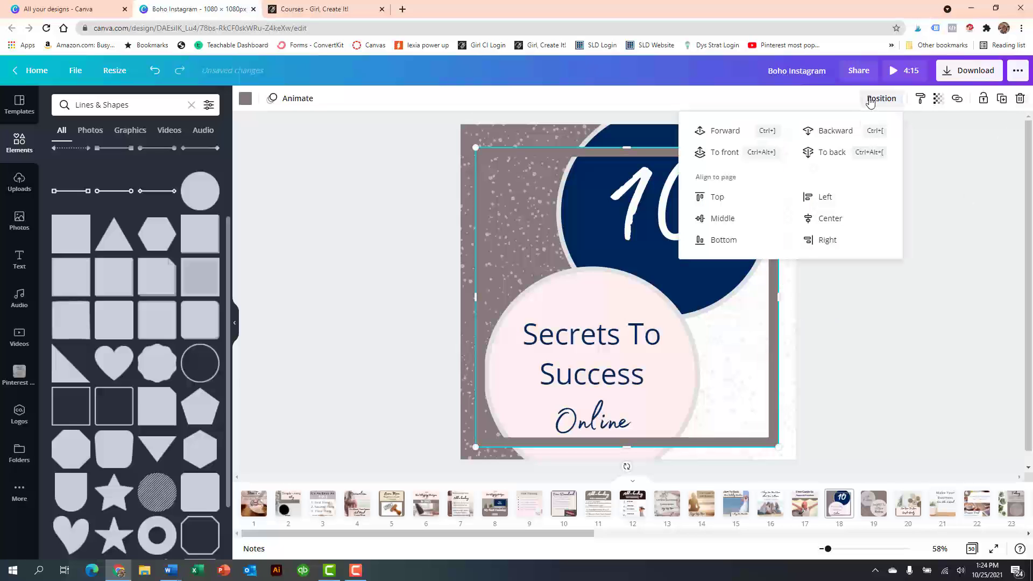
pyautogui.click(829, 133)
pyautogui.click(835, 153)
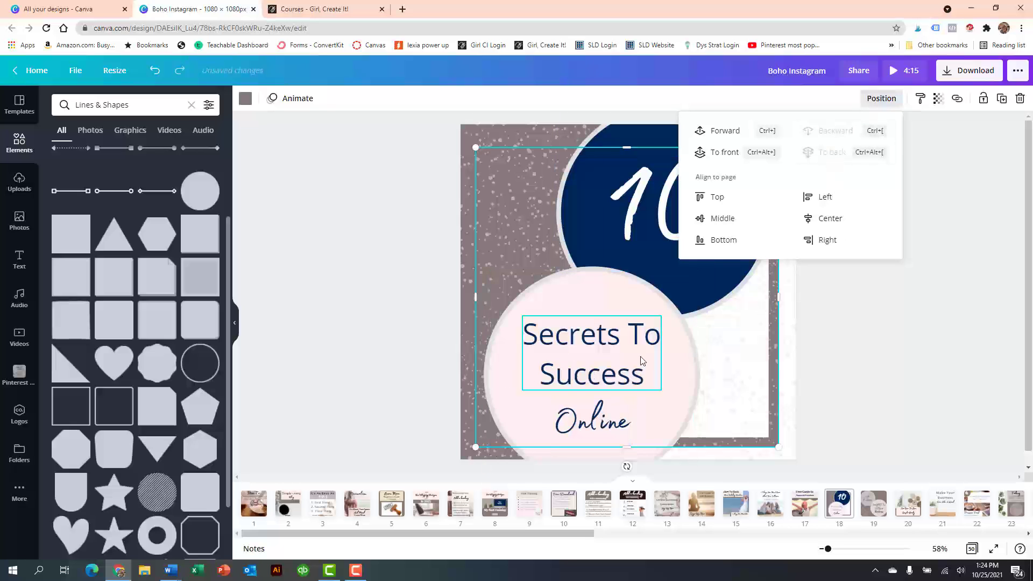
pyautogui.click(719, 154)
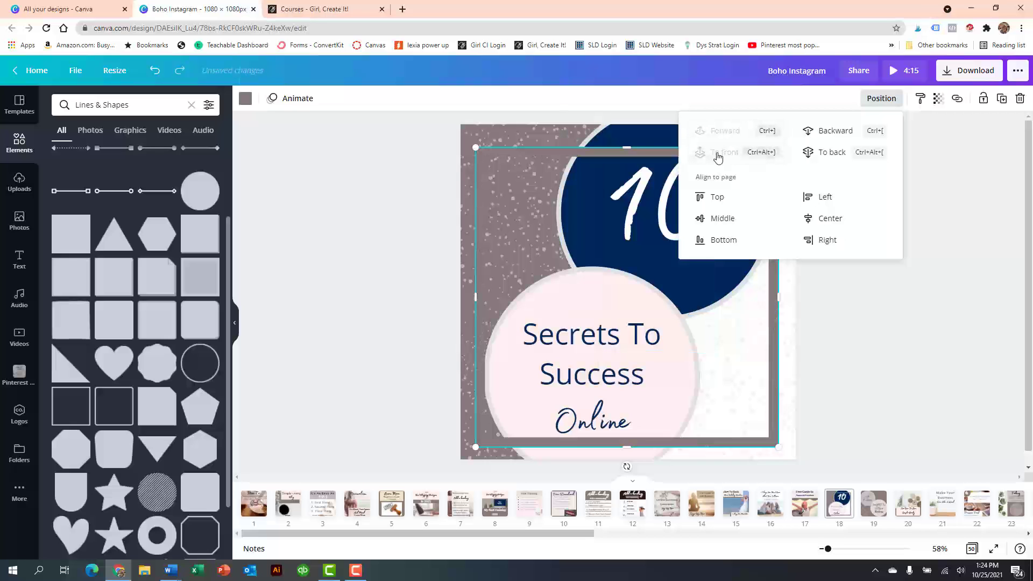
pyautogui.click(896, 365)
pyautogui.click(529, 503)
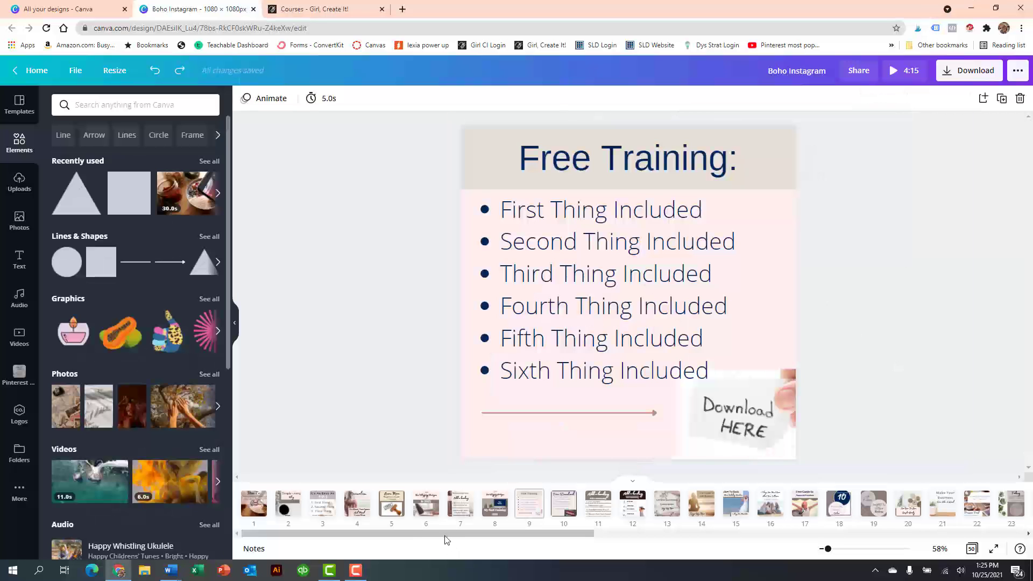
pyautogui.moveTo(447, 538); pyautogui.dragTo(281, 542)
# - Open page 1 and limit the MP4 Video download to that page only
pyautogui.click(969, 75)
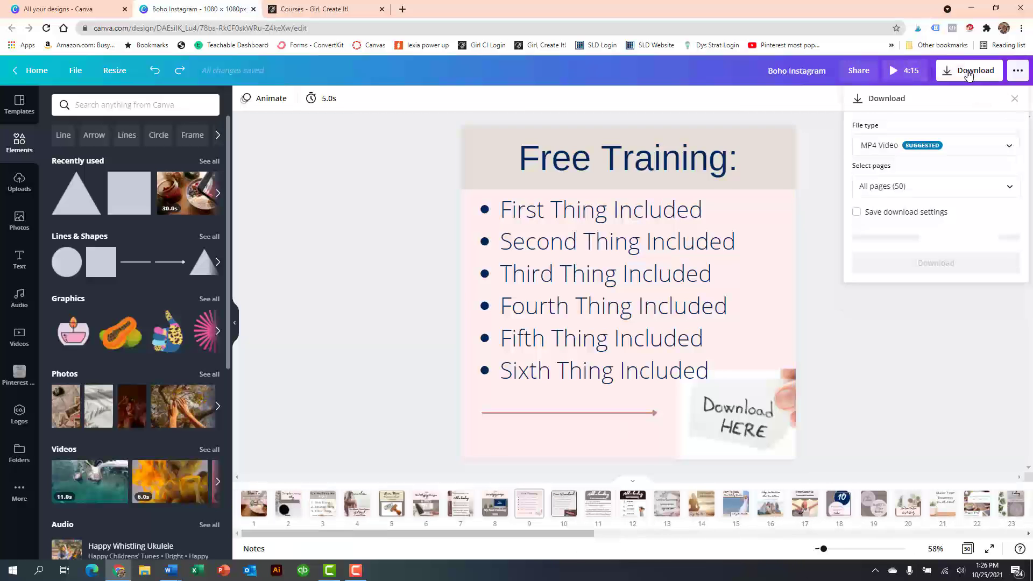
pyautogui.click(253, 503)
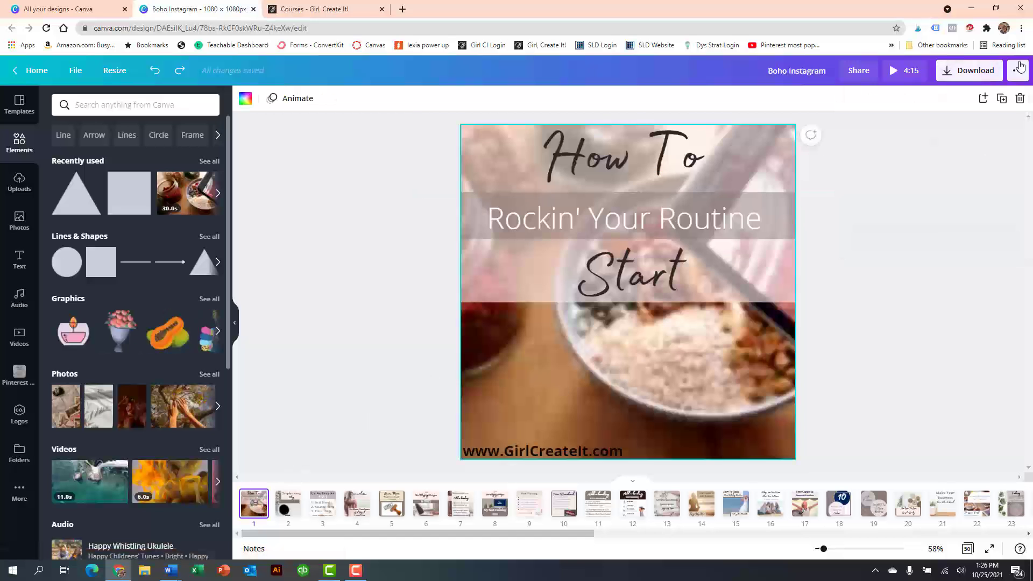
pyautogui.click(949, 73)
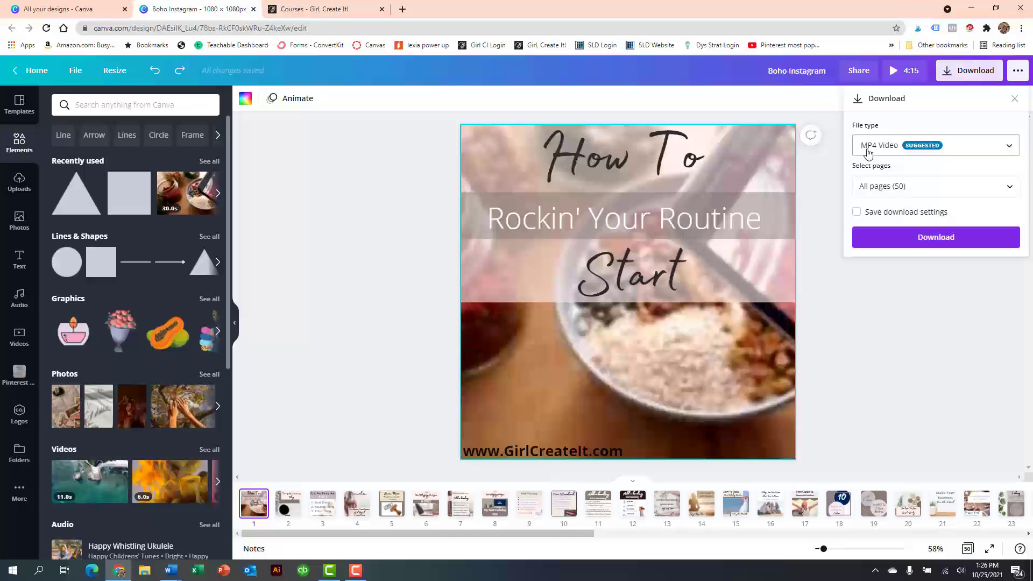
pyautogui.click(1008, 185)
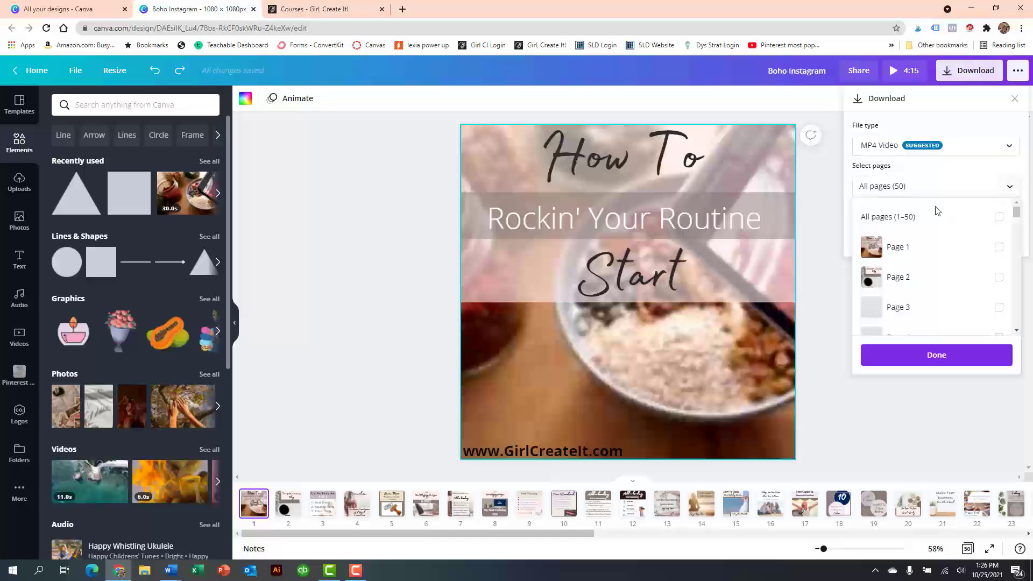
pyautogui.click(999, 247)
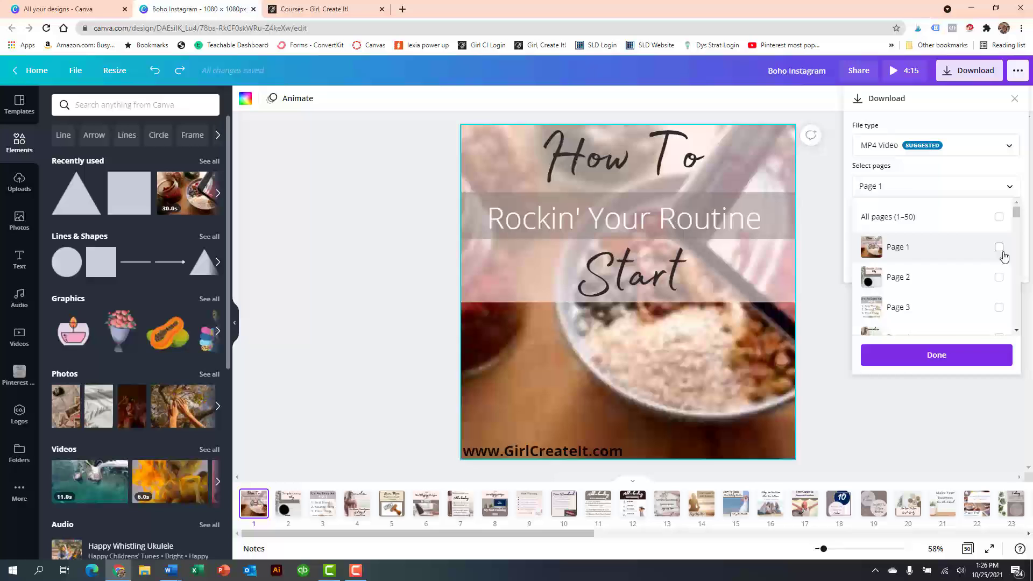
pyautogui.click(935, 356)
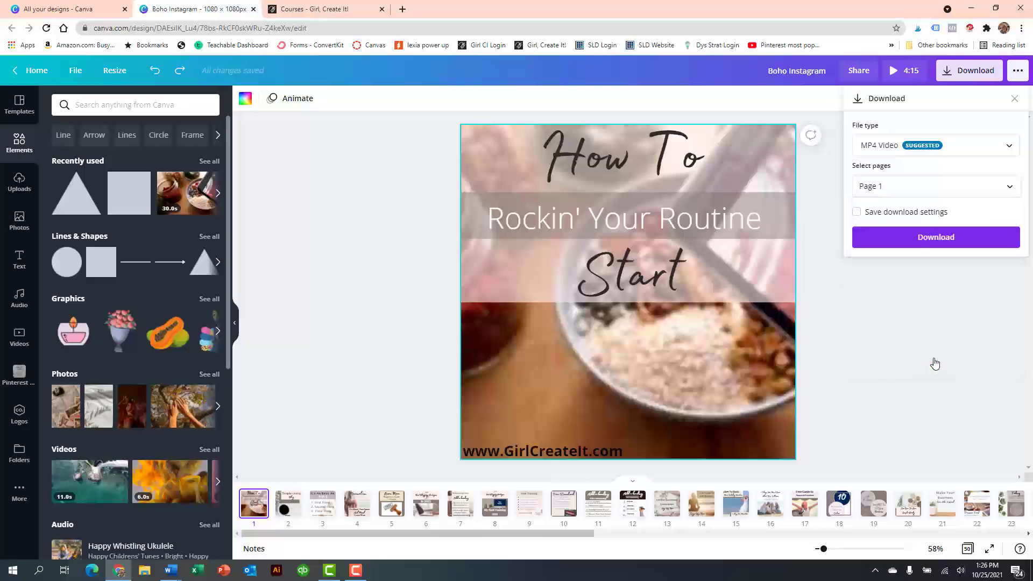
# - Start the page 1 MP4 download, and set up another download of the design as JPG with quality 100
pyautogui.click(945, 239)
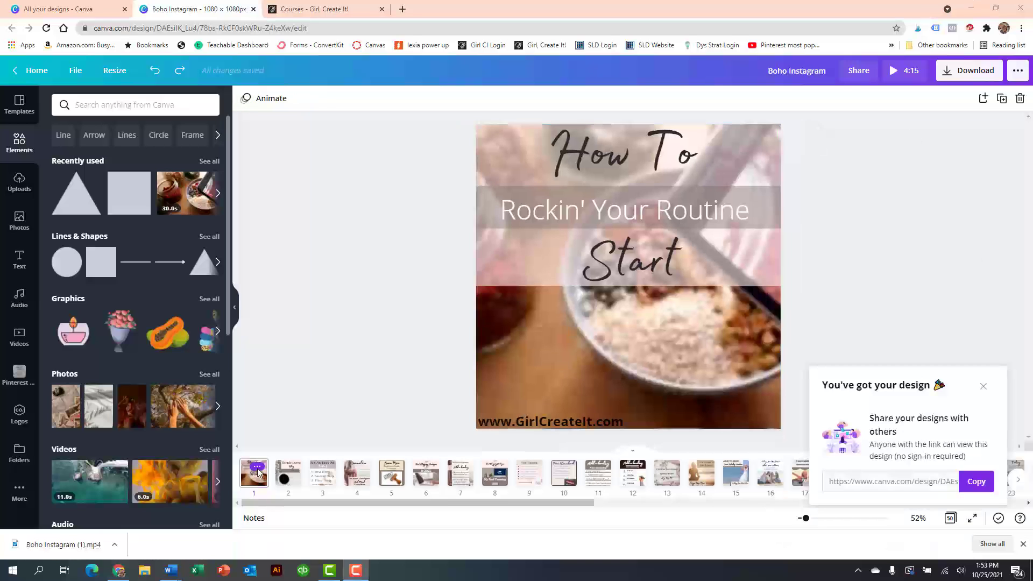
pyautogui.click(955, 78)
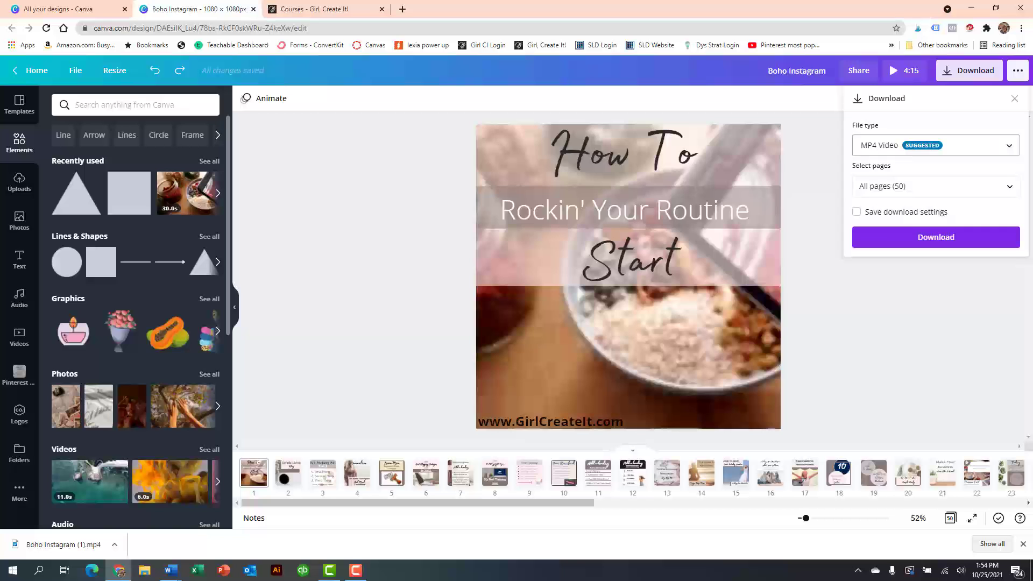
pyautogui.click(1008, 151)
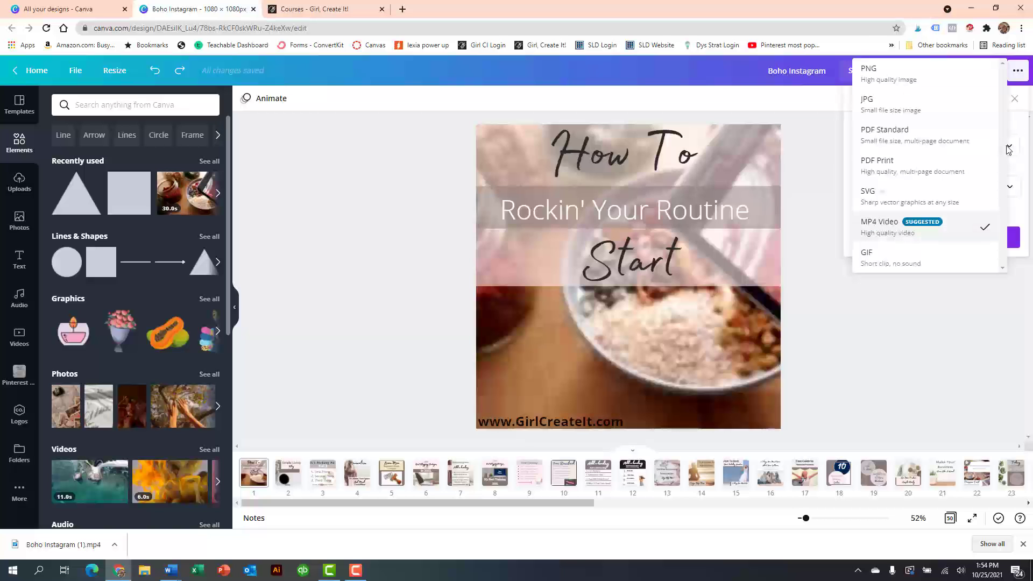
pyautogui.click(872, 110)
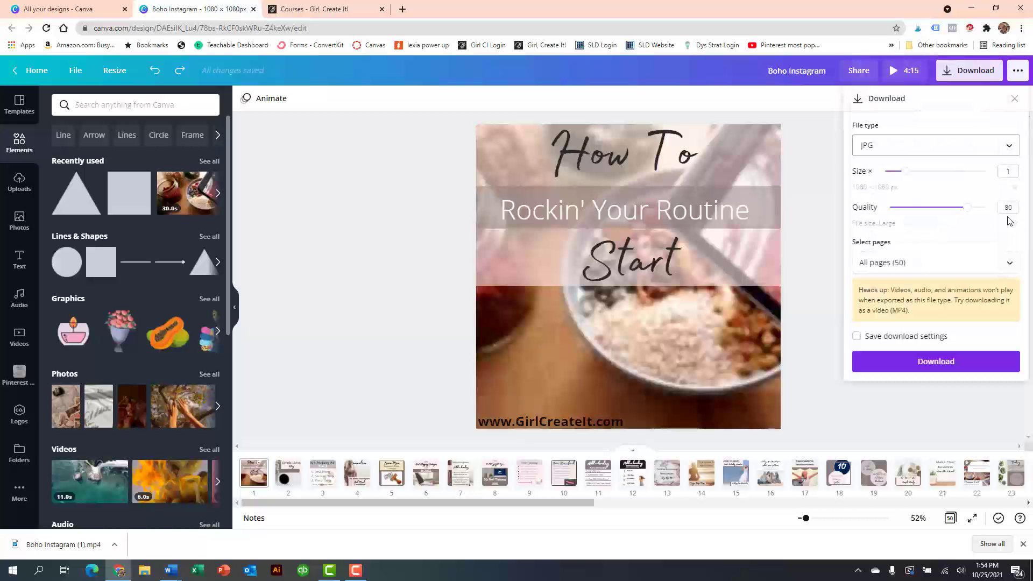
pyautogui.moveTo(968, 208); pyautogui.dragTo(988, 208)
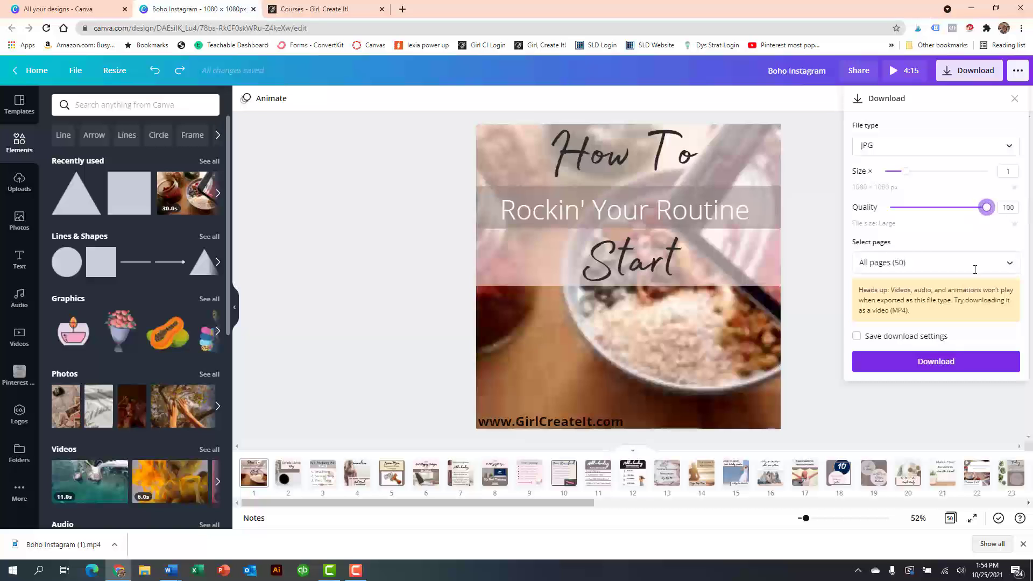
# - Limit the JPG download to pages 6, 7 and 8, download them, and dismiss the browser's list of downloaded files
pyautogui.click(1020, 262)
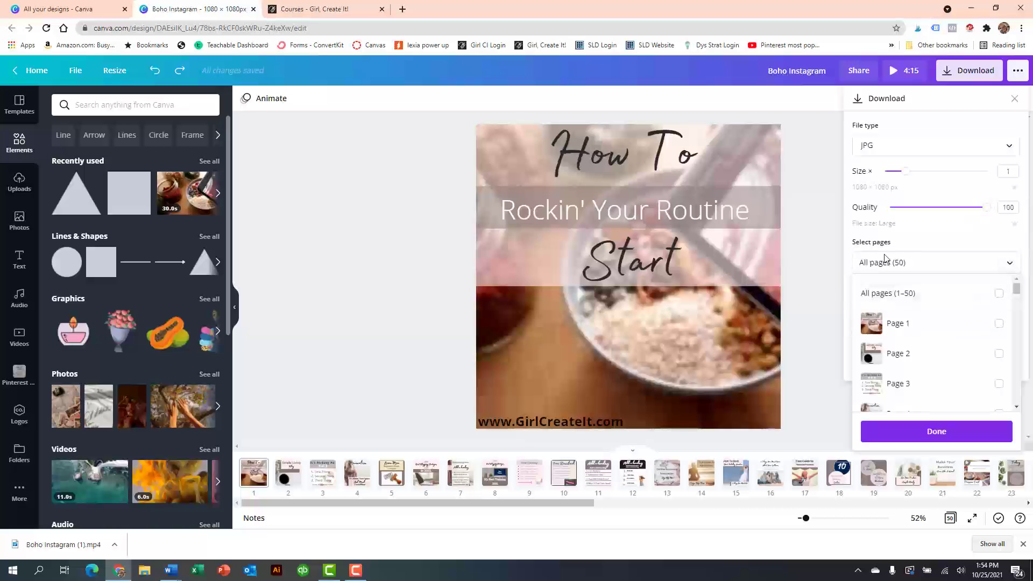
pyautogui.scroll(-2, 922, 357)
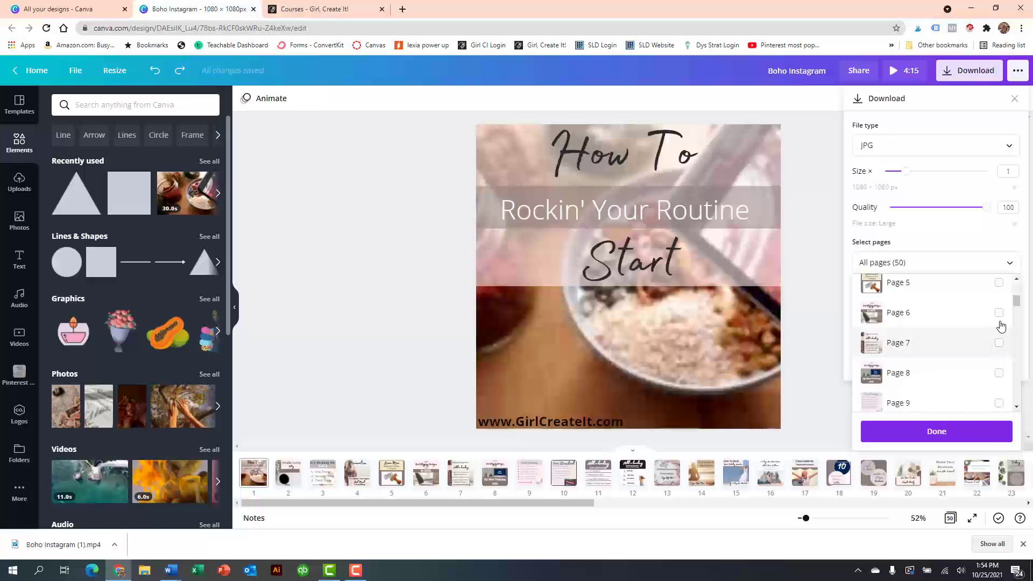
pyautogui.click(998, 315)
pyautogui.click(1001, 344)
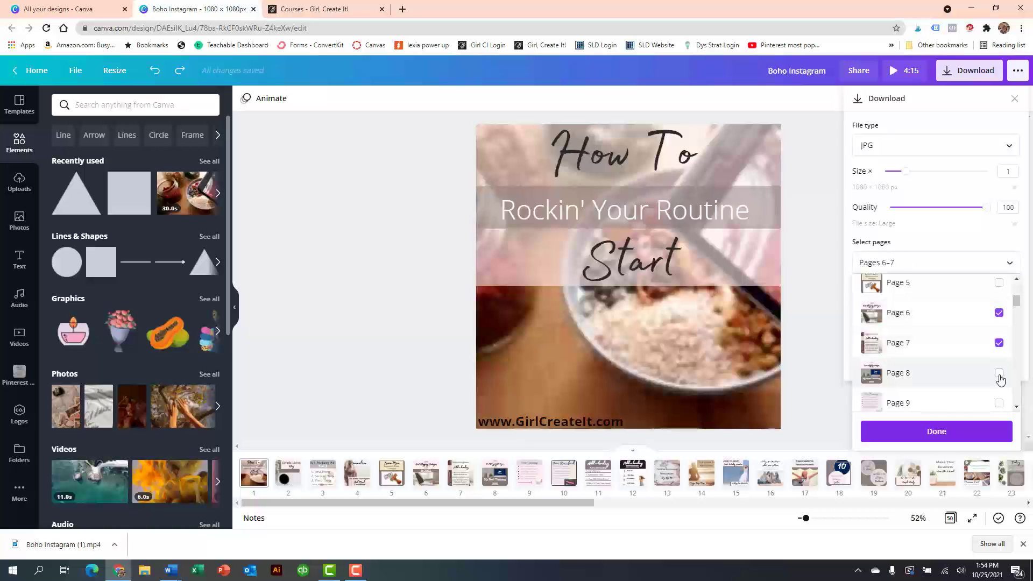
pyautogui.click(1000, 375)
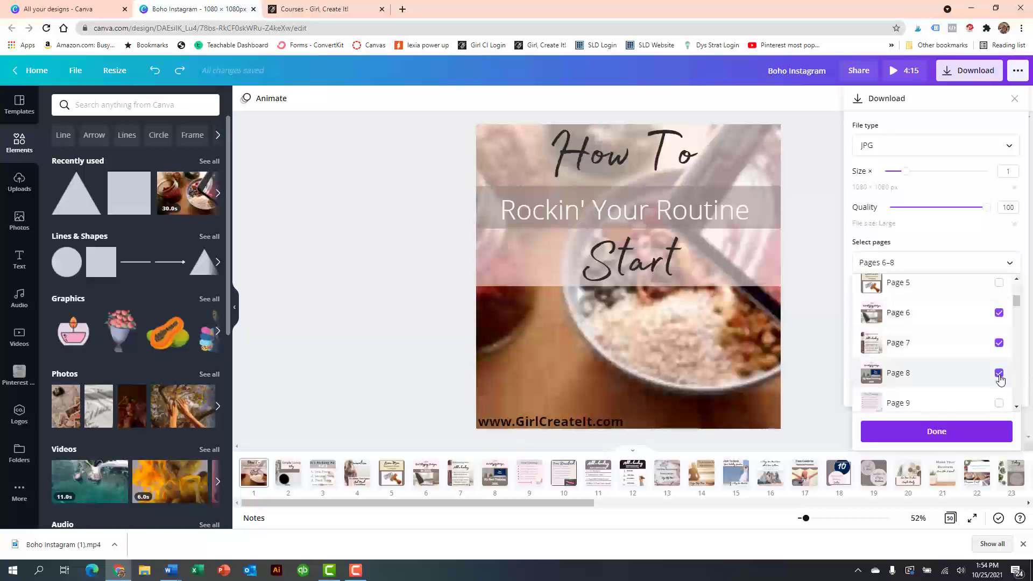
pyautogui.click(933, 435)
pyautogui.click(914, 368)
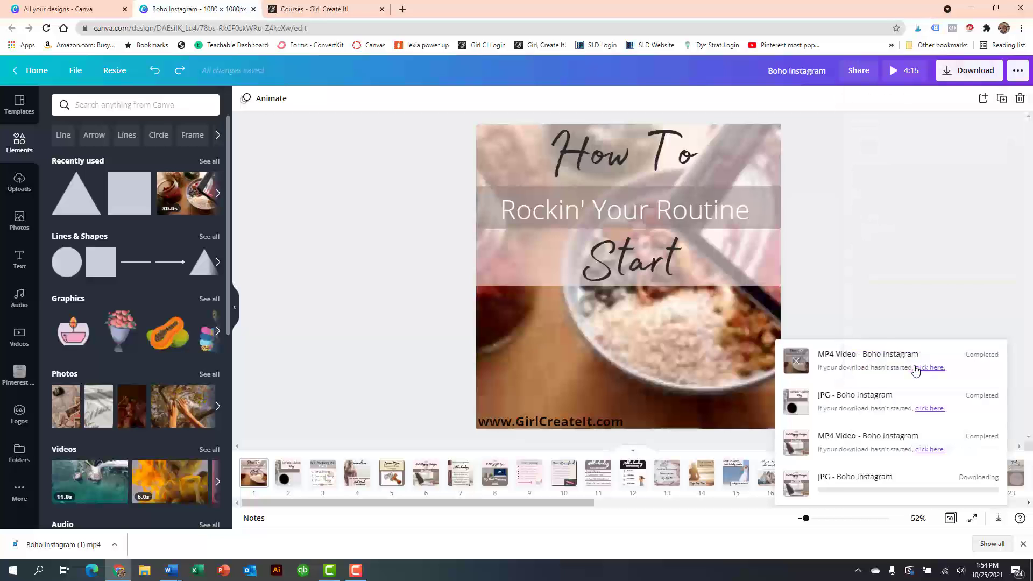
pyautogui.click(1023, 544)
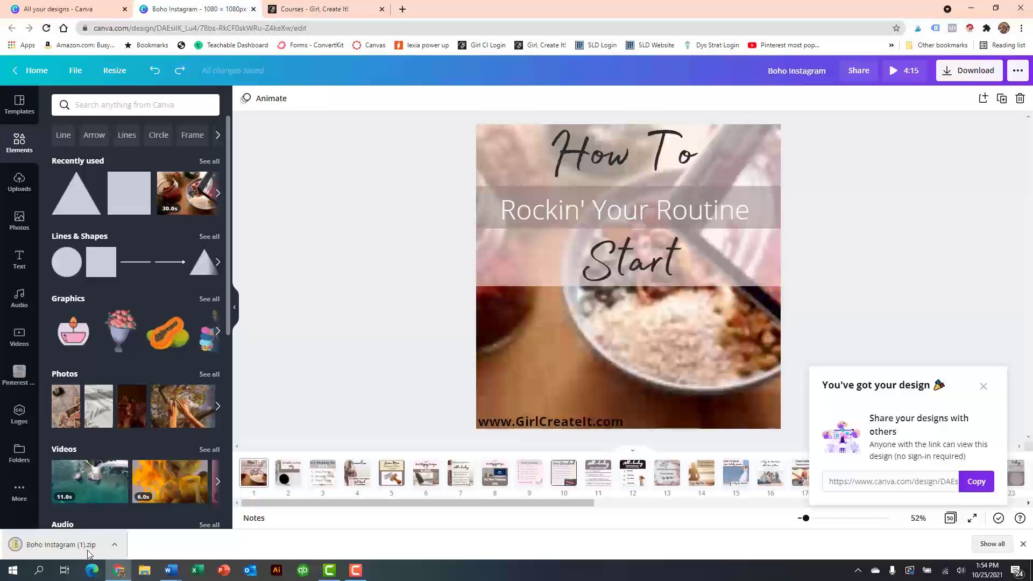
# - Show the downloaded Boho Instagram (1).zip in its folder, view its extraction options without extracting, and close the folder
pyautogui.click(117, 545)
pyautogui.click(144, 508)
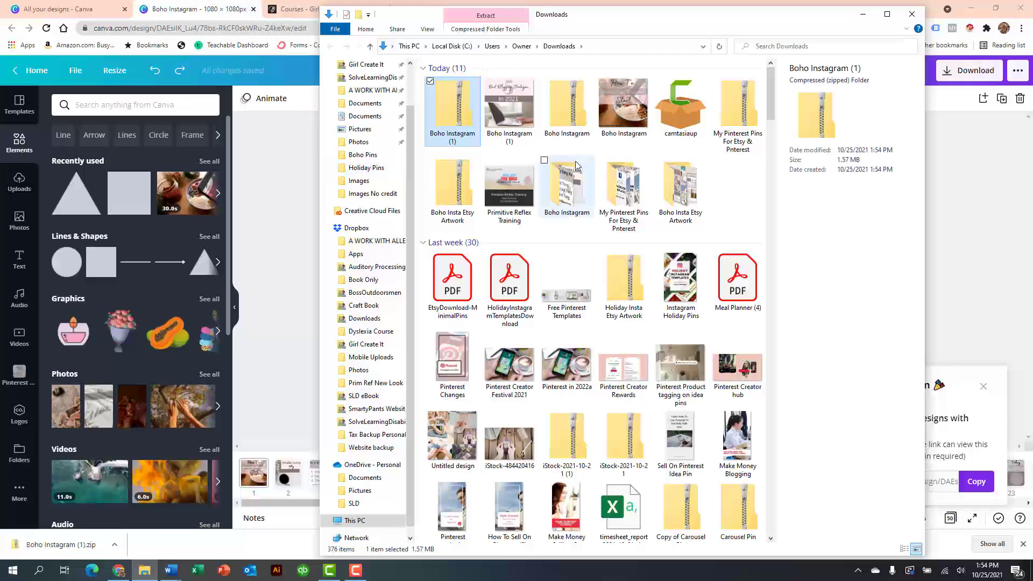
pyautogui.rightClick(451, 120)
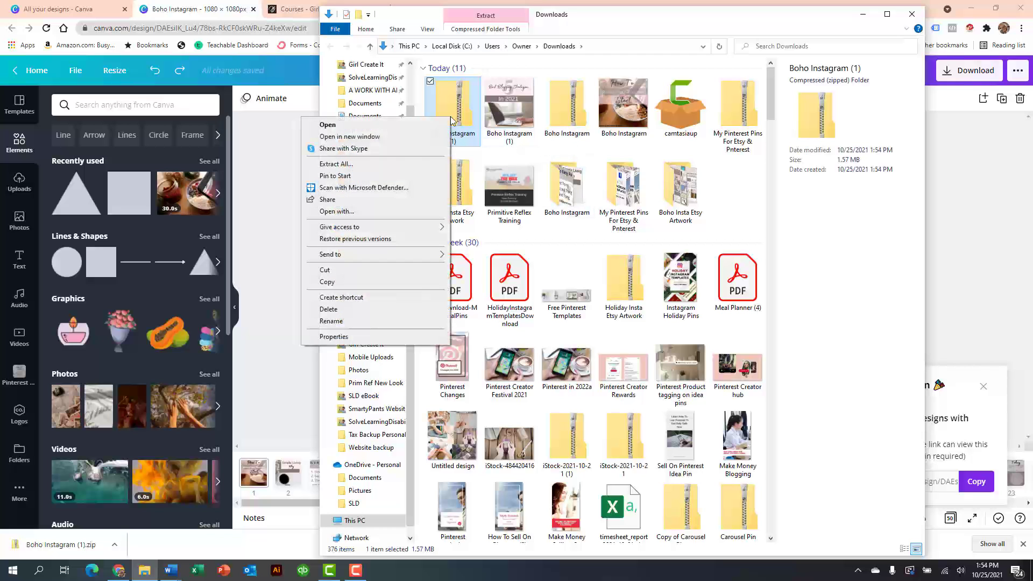
pyautogui.click(385, 171)
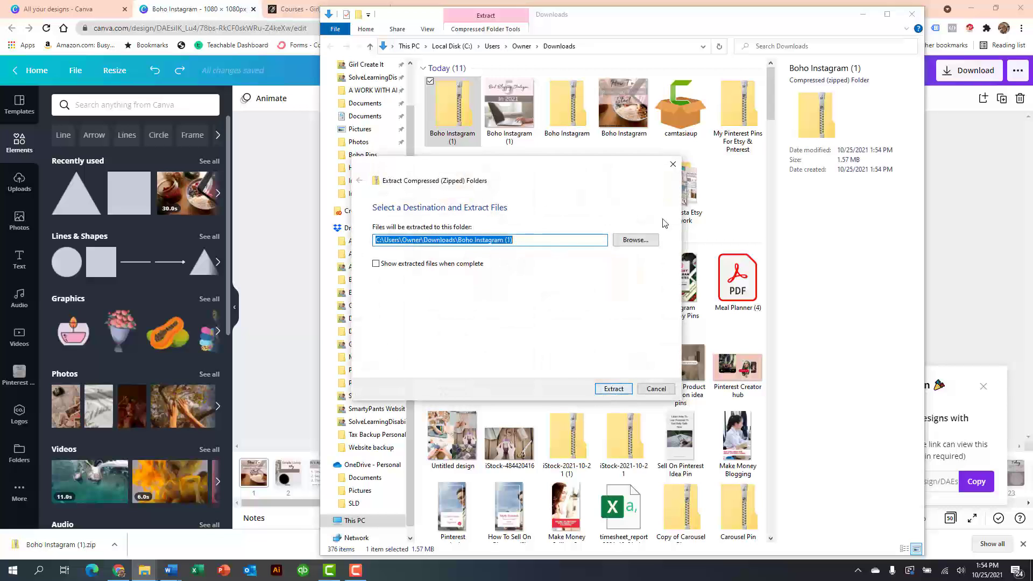
pyautogui.click(673, 164)
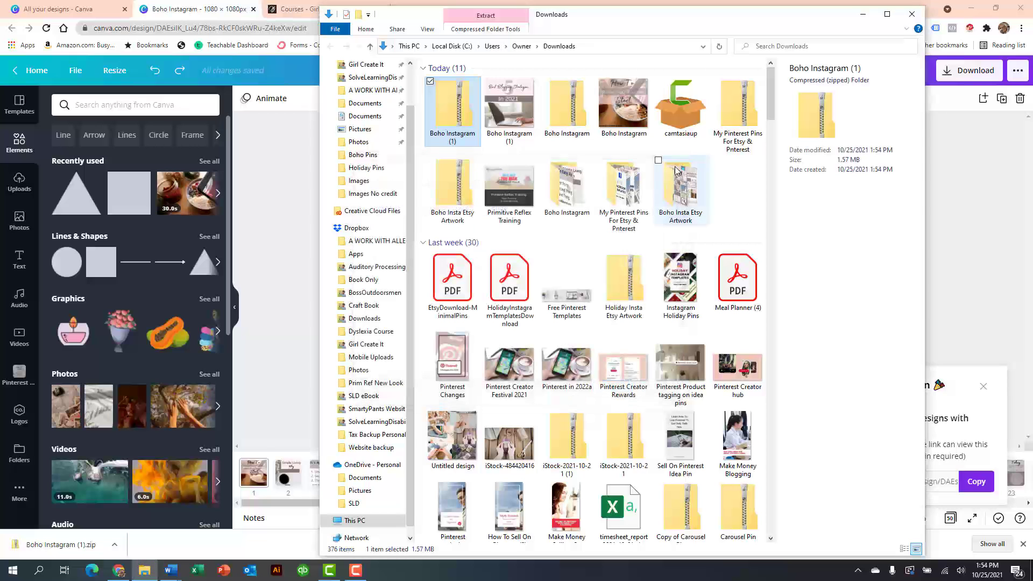
pyautogui.click(913, 14)
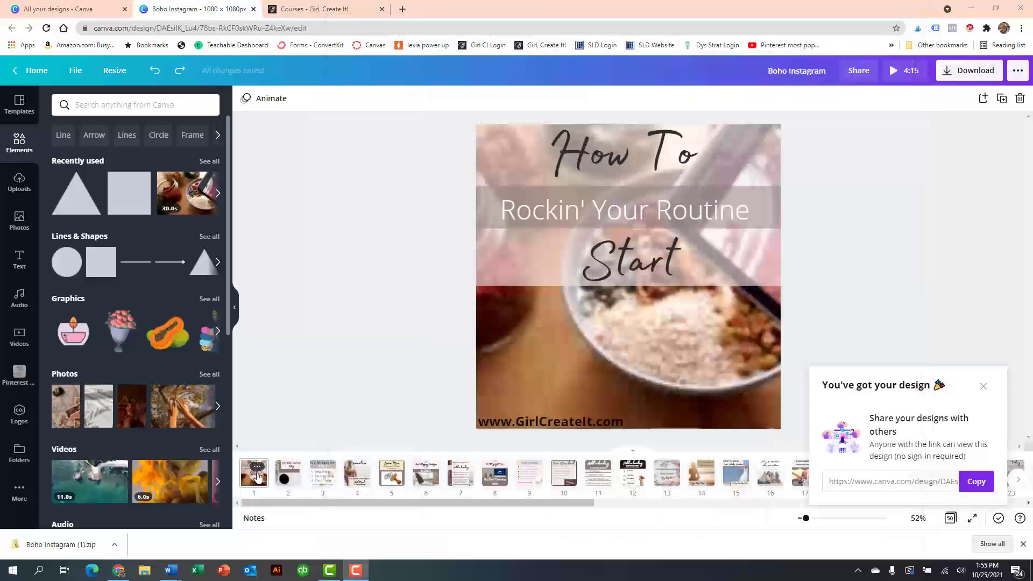